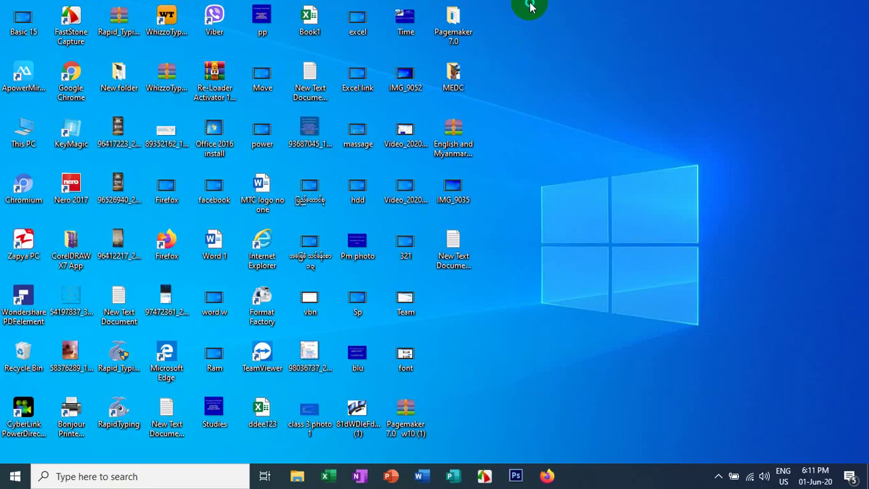
Step: Refresh the Windows desktop twice from its right-click menu
{"action": "right_click", "coordinate": [525, 13]}
{"action": "left_click", "coordinate": [556, 38]}
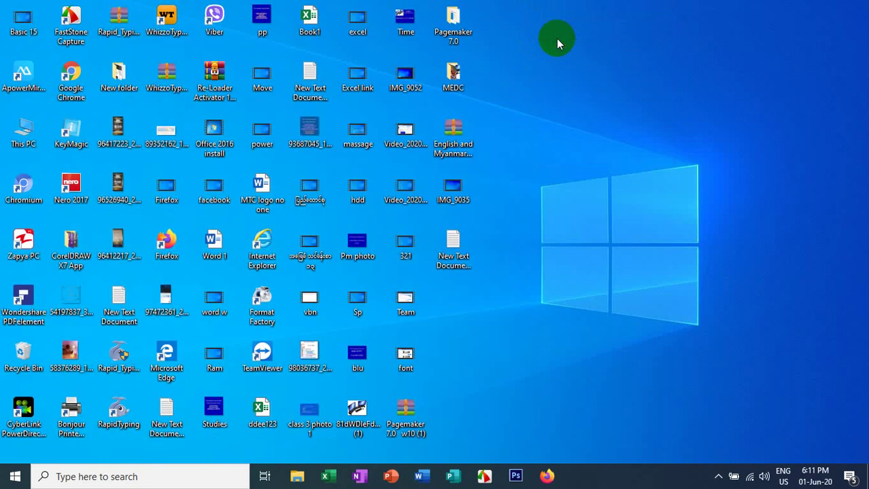
{"action": "right_click", "coordinate": [531, 11]}
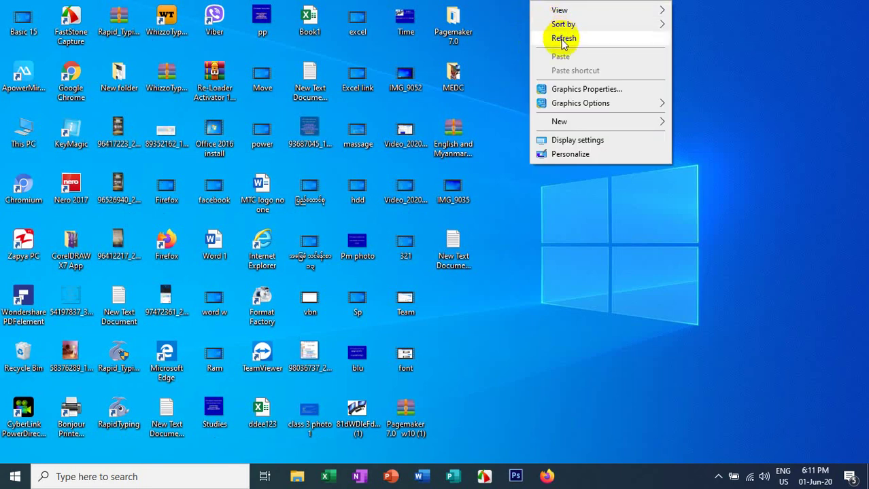
{"action": "left_click", "coordinate": [559, 32]}
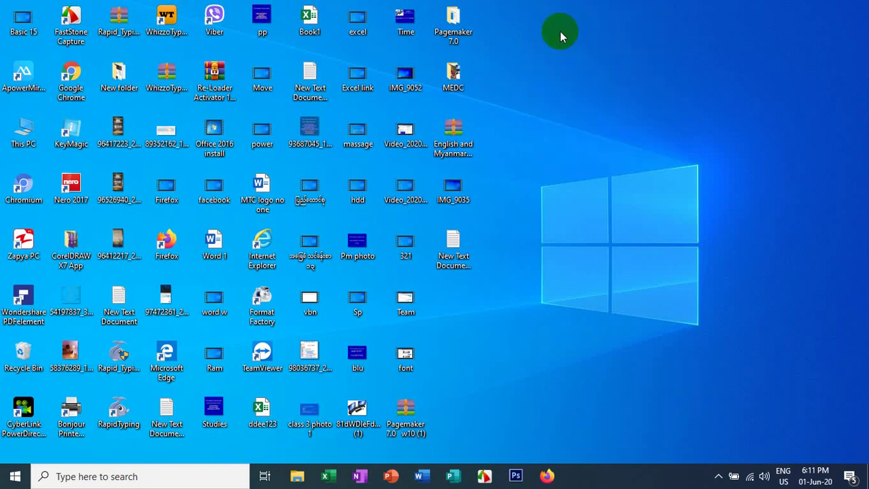
Step: Launch winword from the Run dialog and create a blank document
{"action": "key", "text": "super+r"}
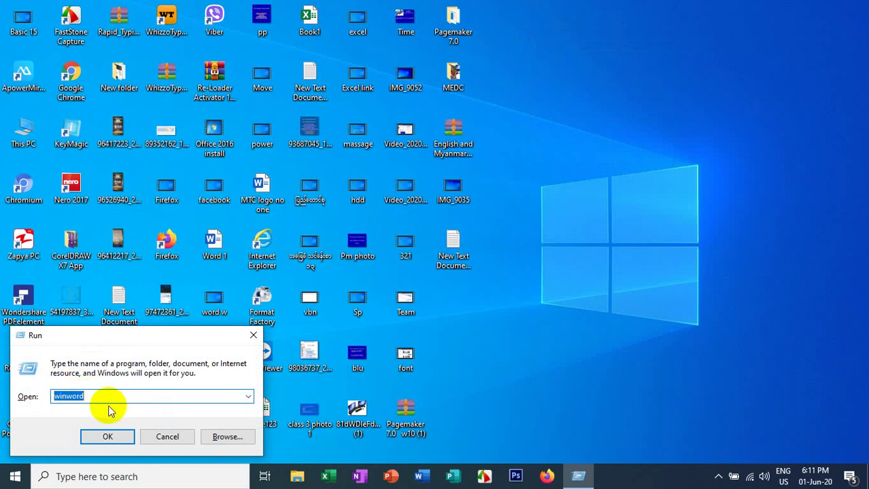
{"action": "key", "text": "Return"}
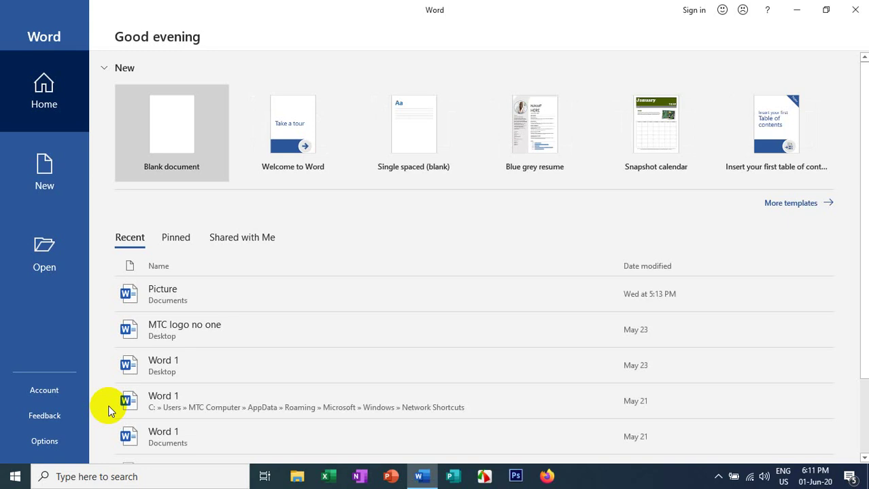
{"action": "left_click", "coordinate": [156, 129]}
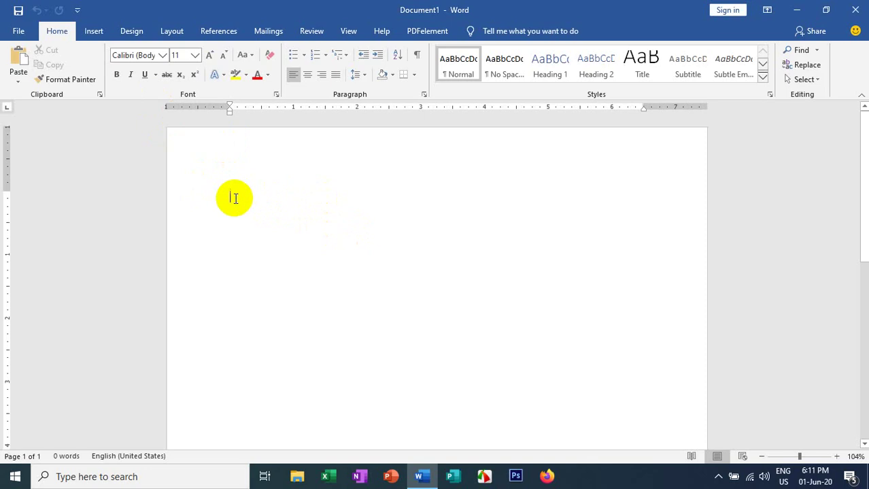
{"action": "type", "text": "=rand(20"}
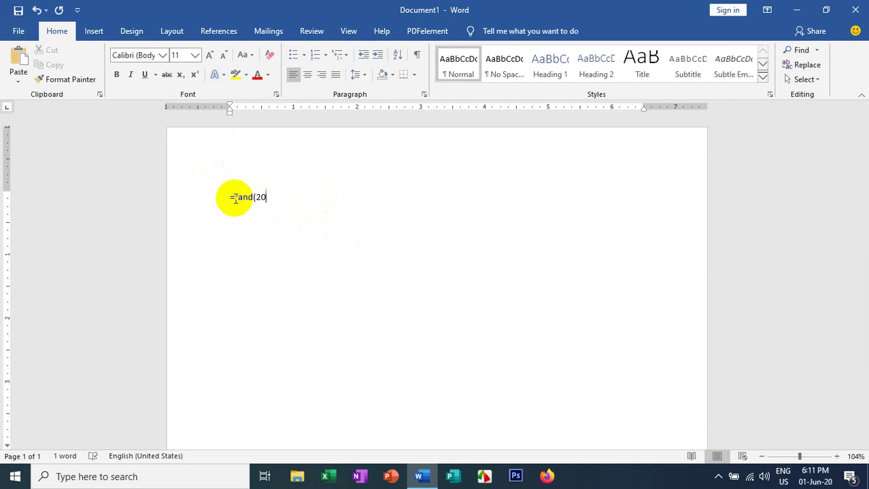
Step: Generate about two pages of sample paragraphs with =rand(20)
{"action": "key", "text": "Return"}
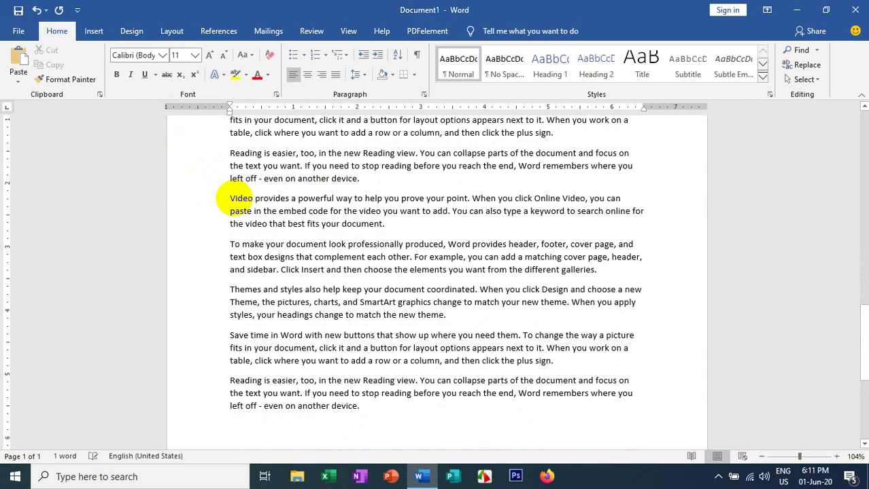
{"action": "scroll", "coordinate": [312, 218], "scroll_direction": "up", "scroll_amount": 2}
{"action": "scroll", "coordinate": [312, 217], "scroll_direction": "down", "scroll_amount": 5}
{"action": "scroll", "coordinate": [308, 216], "scroll_direction": "up", "scroll_amount": 2}
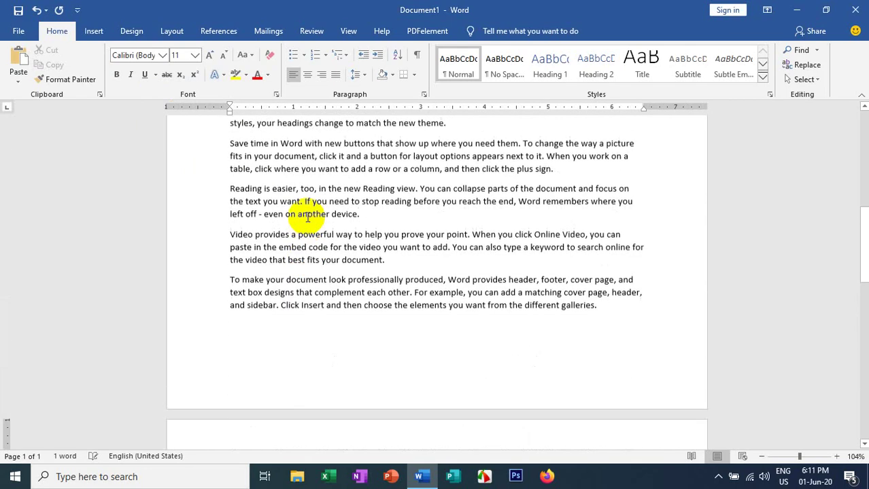
{"action": "scroll", "coordinate": [308, 215], "scroll_direction": "down", "scroll_amount": 3}
{"action": "scroll", "coordinate": [308, 183], "scroll_direction": "up", "scroll_amount": 3}
{"action": "scroll", "coordinate": [313, 170], "scroll_direction": "up", "scroll_amount": 2}
{"action": "scroll", "coordinate": [312, 164], "scroll_direction": "down", "scroll_amount": 3}
{"action": "scroll", "coordinate": [312, 165], "scroll_direction": "up", "scroll_amount": 3}
{"action": "scroll", "coordinate": [313, 165], "scroll_direction": "down", "scroll_amount": 3}
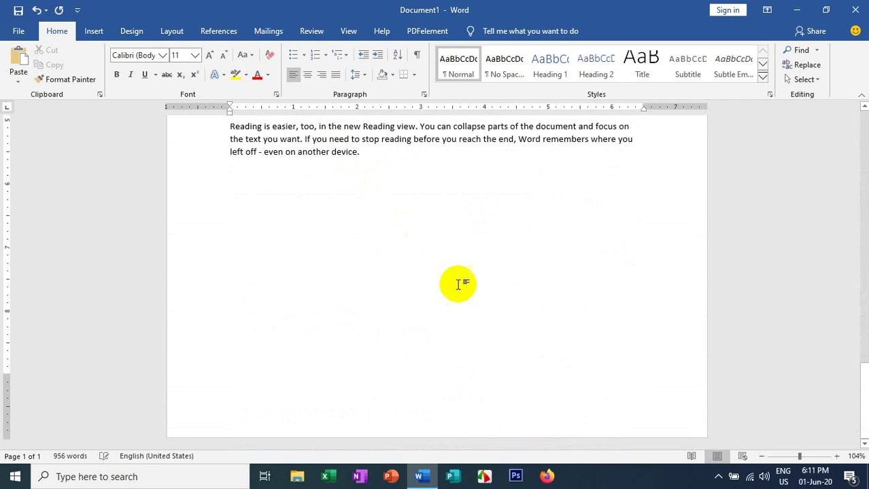
{"action": "scroll", "coordinate": [500, 300], "scroll_direction": "up", "scroll_amount": 3}
{"action": "scroll", "coordinate": [748, 333], "scroll_direction": "up", "scroll_amount": 2}
{"action": "scroll", "coordinate": [442, 319], "scroll_direction": "up", "scroll_amount": 2}
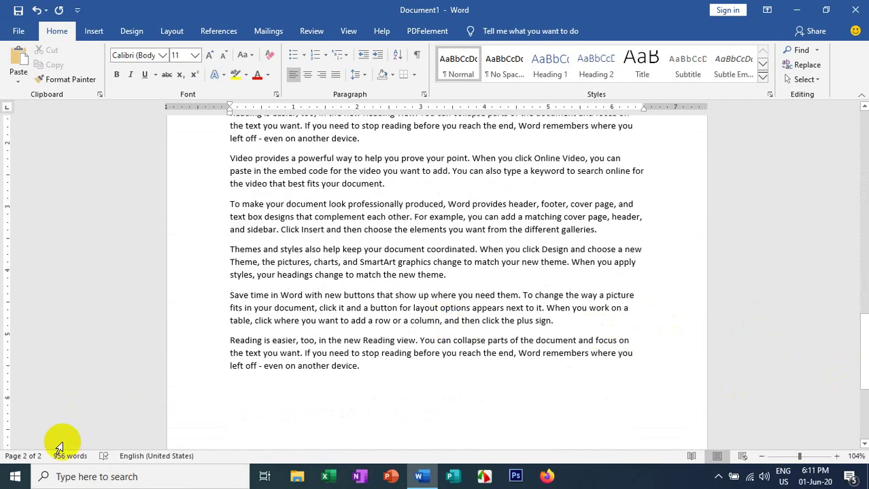
{"action": "scroll", "coordinate": [253, 201], "scroll_direction": "up", "scroll_amount": 5}
{"action": "scroll", "coordinate": [253, 200], "scroll_direction": "up", "scroll_amount": 3}
{"action": "scroll", "coordinate": [253, 201], "scroll_direction": "up", "scroll_amount": 5}
{"action": "scroll", "coordinate": [231, 203], "scroll_direction": "up", "scroll_amount": 2}
{"action": "scroll", "coordinate": [258, 218], "scroll_direction": "down", "scroll_amount": 2}
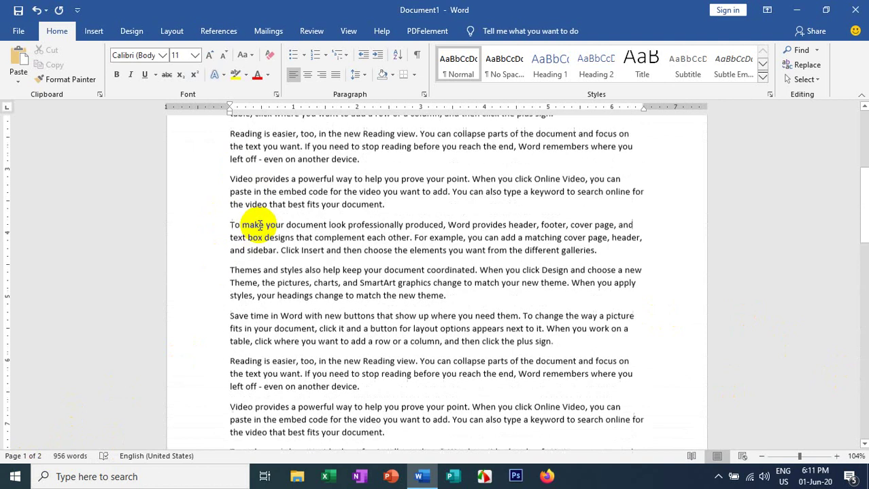
{"action": "scroll", "coordinate": [258, 218], "scroll_direction": "up", "scroll_amount": 1}
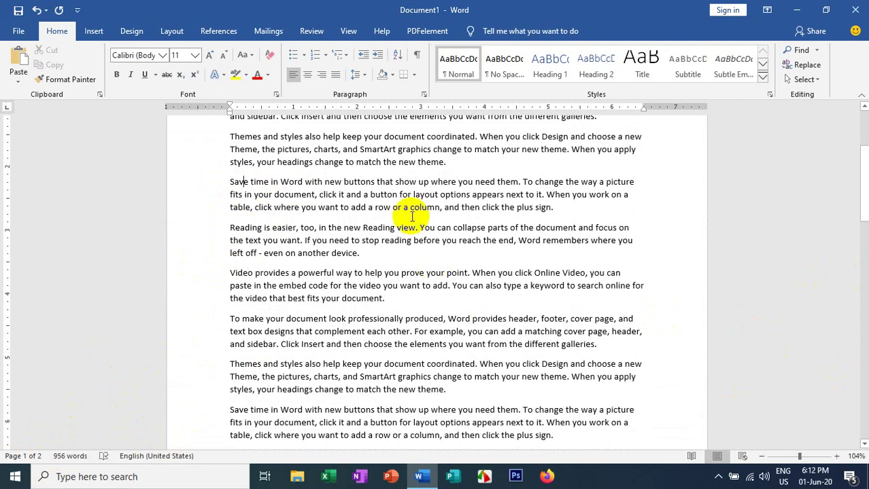
{"action": "left_click", "coordinate": [93, 31]}
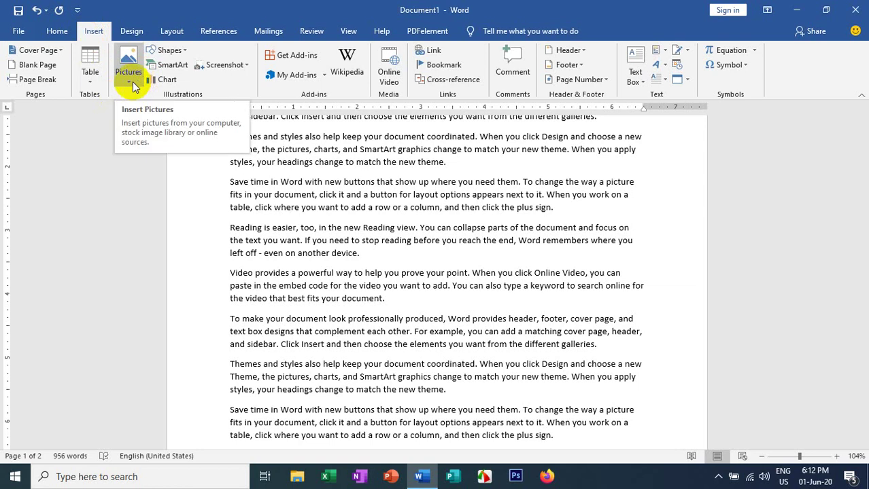
{"action": "scroll", "coordinate": [289, 177], "scroll_direction": "up", "scroll_amount": 5}
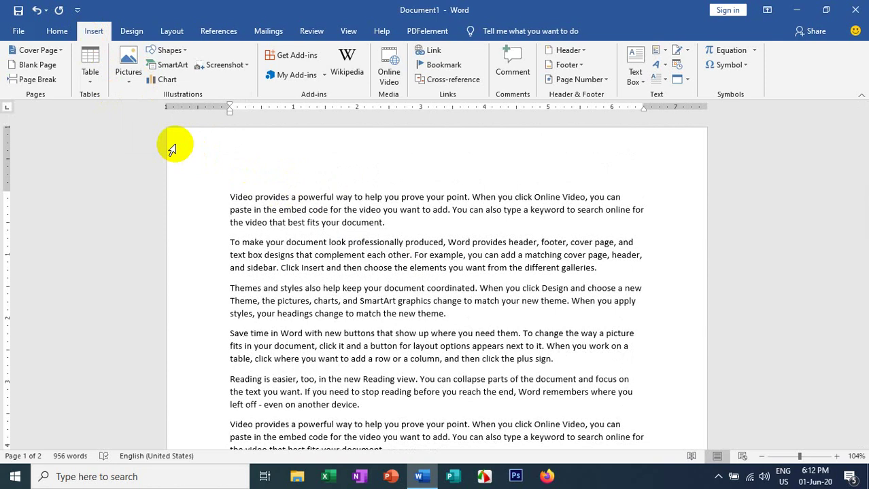
{"action": "scroll", "coordinate": [367, 262], "scroll_direction": "down", "scroll_amount": 1}
{"action": "scroll", "coordinate": [367, 262], "scroll_direction": "down", "scroll_amount": 2}
{"action": "scroll", "coordinate": [367, 262], "scroll_direction": "down", "scroll_amount": 2}
{"action": "scroll", "coordinate": [367, 238], "scroll_direction": "down", "scroll_amount": 2}
{"action": "scroll", "coordinate": [370, 224], "scroll_direction": "down", "scroll_amount": 1}
{"action": "scroll", "coordinate": [367, 219], "scroll_direction": "up", "scroll_amount": 2}
{"action": "scroll", "coordinate": [340, 197], "scroll_direction": "up", "scroll_amount": 2}
{"action": "scroll", "coordinate": [314, 166], "scroll_direction": "up", "scroll_amount": 1}
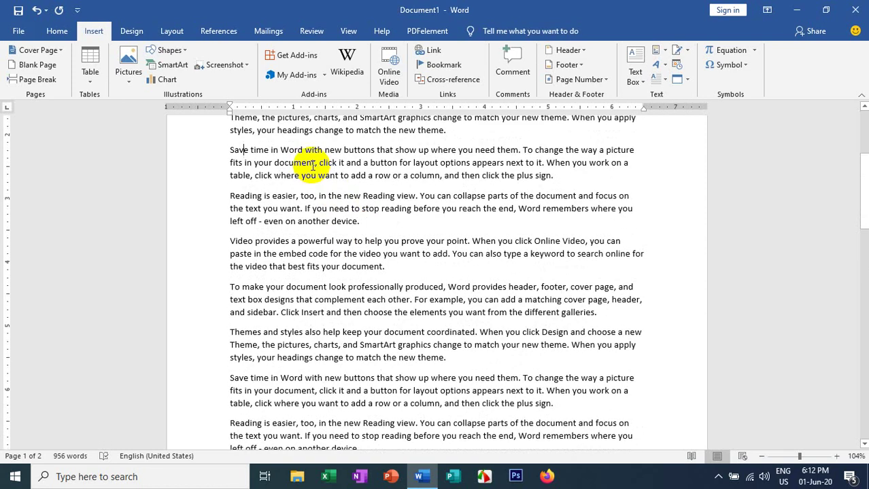
{"action": "scroll", "coordinate": [548, 167], "scroll_direction": "up", "scroll_amount": 2}
{"action": "scroll", "coordinate": [557, 184], "scroll_direction": "down", "scroll_amount": 1}
{"action": "scroll", "coordinate": [807, 199], "scroll_direction": "up", "scroll_amount": 1}
{"action": "scroll", "coordinate": [639, 204], "scroll_direction": "down", "scroll_amount": 2}
{"action": "scroll", "coordinate": [633, 204], "scroll_direction": "down", "scroll_amount": 2}
{"action": "scroll", "coordinate": [618, 207], "scroll_direction": "down", "scroll_amount": 2}
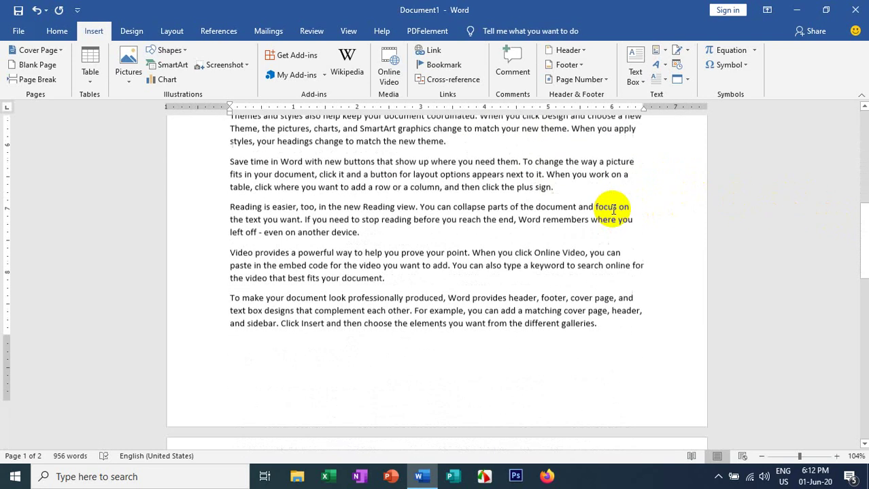
{"action": "scroll", "coordinate": [613, 210], "scroll_direction": "down", "scroll_amount": 2}
{"action": "scroll", "coordinate": [537, 272], "scroll_direction": "down", "scroll_amount": 2}
{"action": "scroll", "coordinate": [523, 259], "scroll_direction": "down", "scroll_amount": 2}
{"action": "scroll", "coordinate": [476, 306], "scroll_direction": "down", "scroll_amount": 1}
{"action": "scroll", "coordinate": [446, 349], "scroll_direction": "down", "scroll_amount": 3}
{"action": "scroll", "coordinate": [421, 313], "scroll_direction": "up", "scroll_amount": 1}
{"action": "scroll", "coordinate": [381, 331], "scroll_direction": "up", "scroll_amount": 1}
{"action": "scroll", "coordinate": [421, 292], "scroll_direction": "up", "scroll_amount": 1}
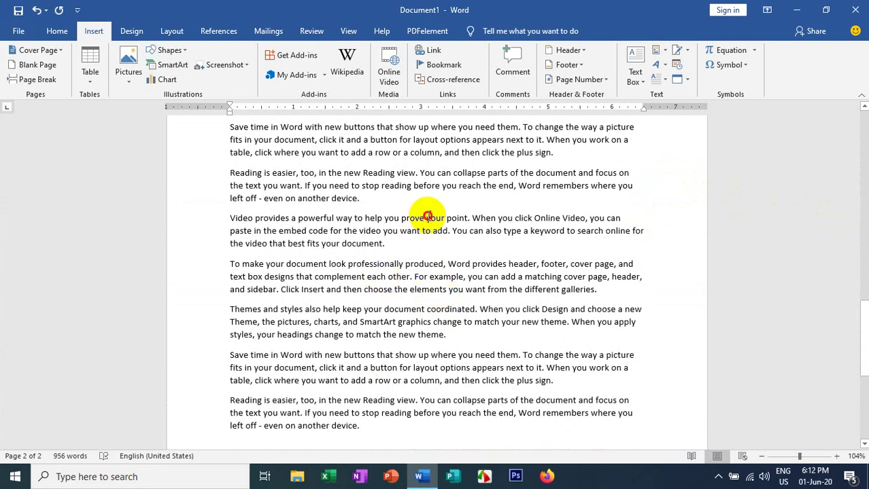
Step: Duplicate all the sample text by pasting a copy after the last paragraph
{"action": "key", "text": "ctrl+a"}
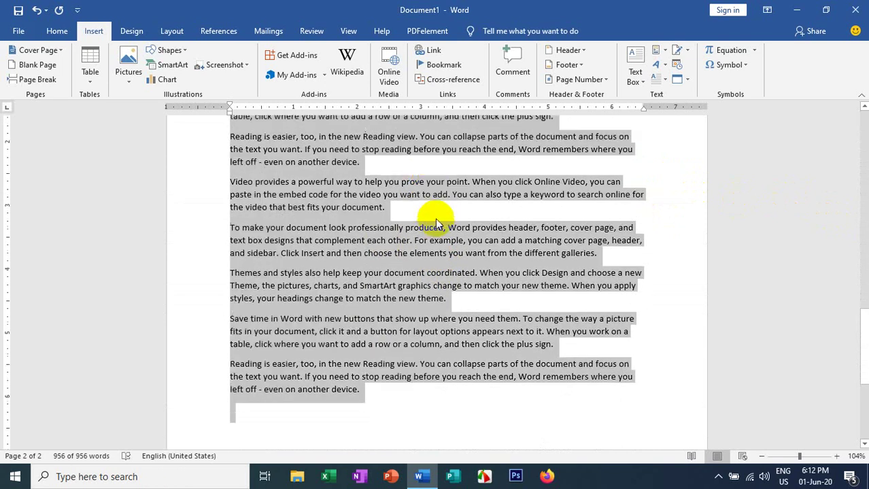
{"action": "scroll", "coordinate": [428, 224], "scroll_direction": "down", "scroll_amount": 2}
{"action": "left_click", "coordinate": [239, 326]}
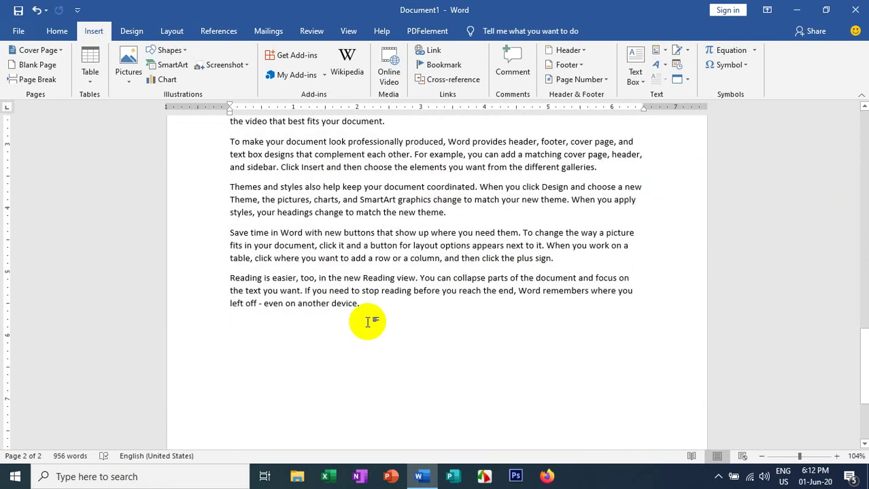
{"action": "scroll", "coordinate": [408, 272], "scroll_direction": "up", "scroll_amount": 2}
{"action": "scroll", "coordinate": [476, 258], "scroll_direction": "down", "scroll_amount": 6}
{"action": "scroll", "coordinate": [512, 238], "scroll_direction": "up", "scroll_amount": 5}
{"action": "scroll", "coordinate": [476, 258], "scroll_direction": "up", "scroll_amount": 4}
{"action": "key", "text": "ctrl+v"}
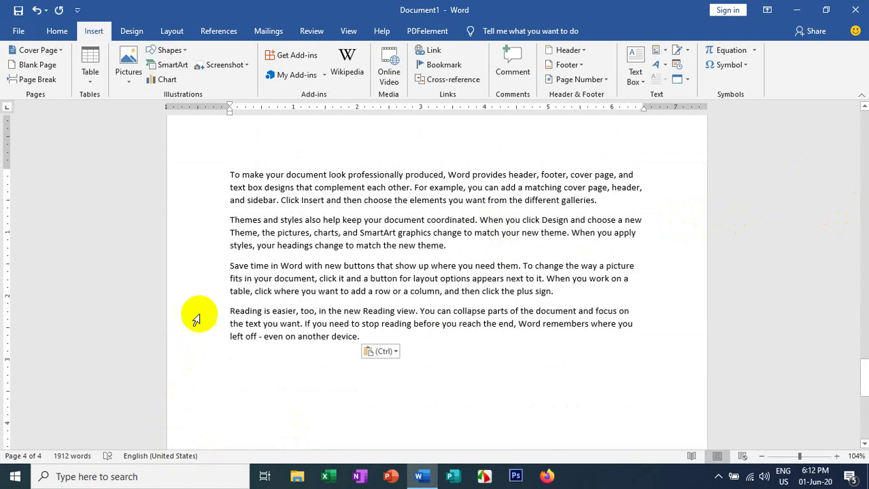
Step: Append five blank pages to bring the document to ten pages
{"action": "left_click", "coordinate": [51, 66]}
{"action": "left_click", "coordinate": [51, 66]}
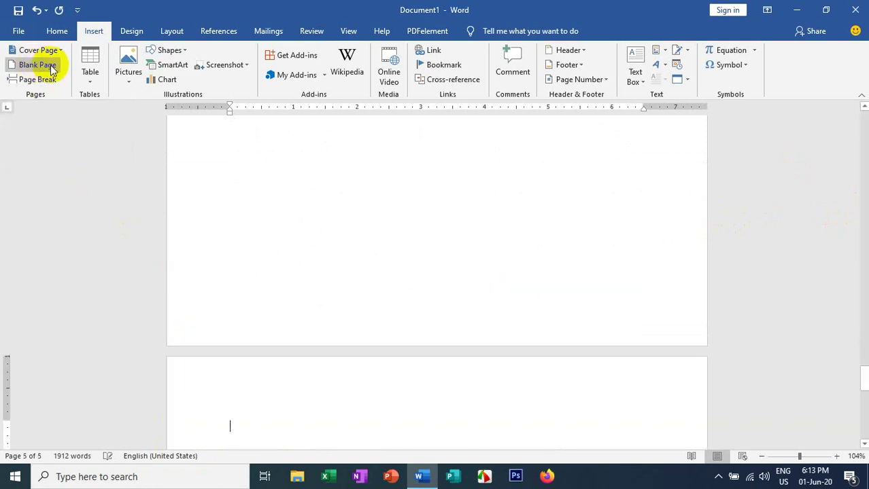
{"action": "left_click", "coordinate": [51, 66]}
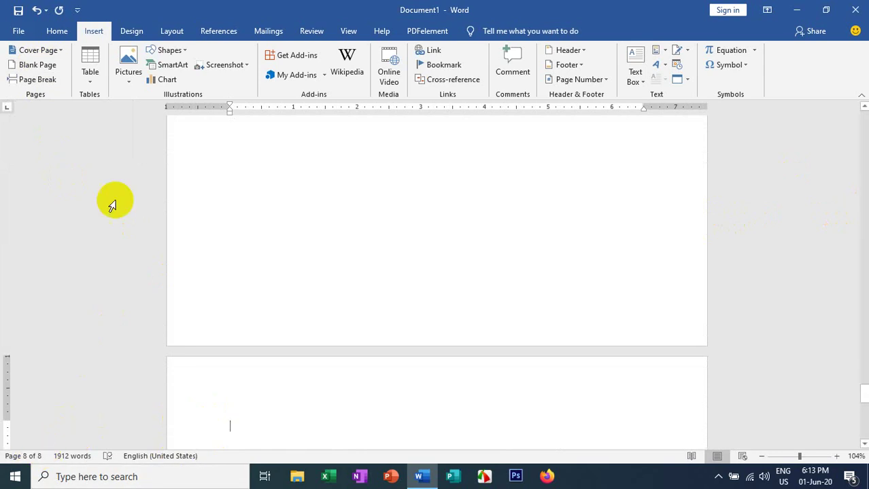
{"action": "left_click", "coordinate": [51, 66]}
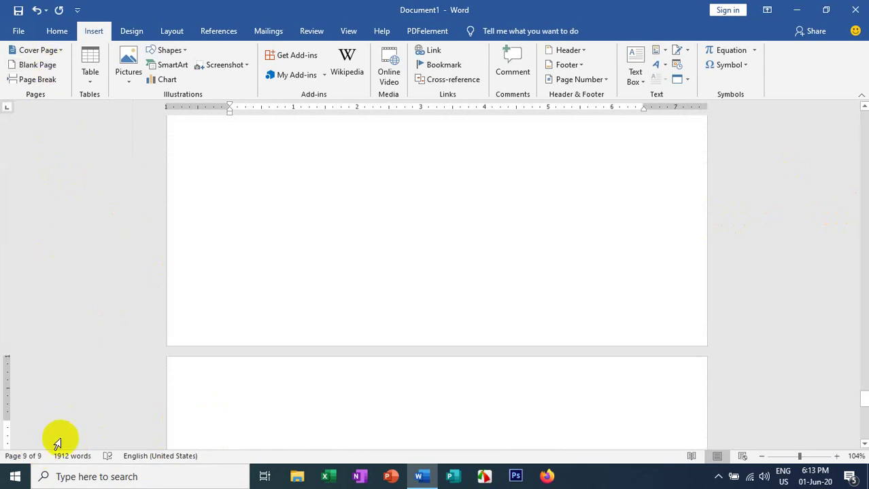
{"action": "left_click", "coordinate": [51, 66]}
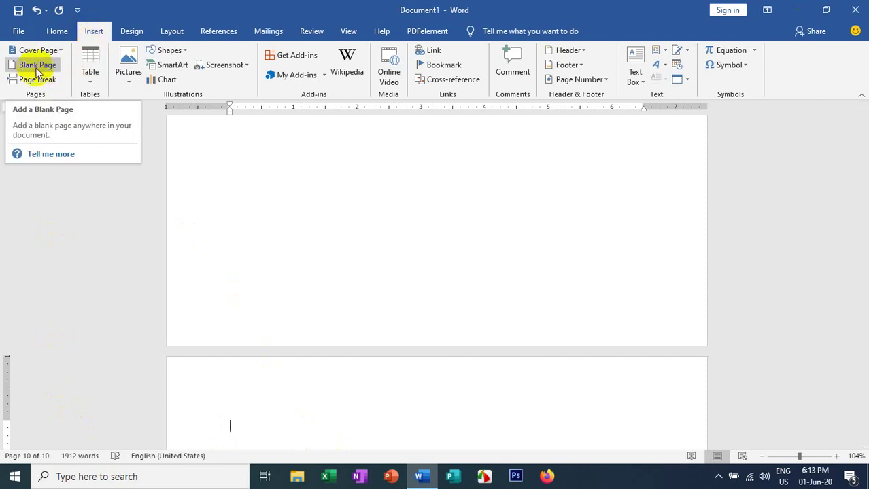
{"action": "scroll", "coordinate": [333, 339], "scroll_direction": "down", "scroll_amount": 3}
{"action": "scroll", "coordinate": [428, 238], "scroll_direction": "down", "scroll_amount": 2}
{"action": "left_click_drag", "start_coordinate": [864, 391], "coordinate": [862, 207]}
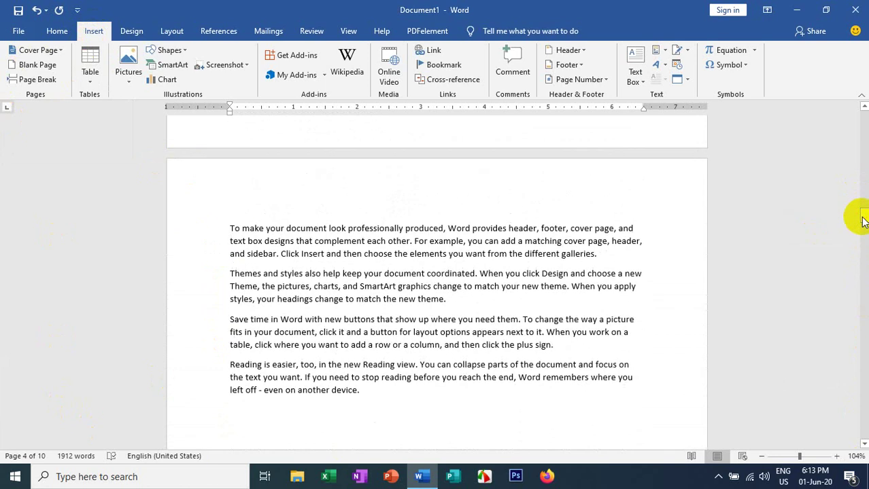
Step: Return to the top of the document's first page
{"action": "left_click", "coordinate": [348, 391]}
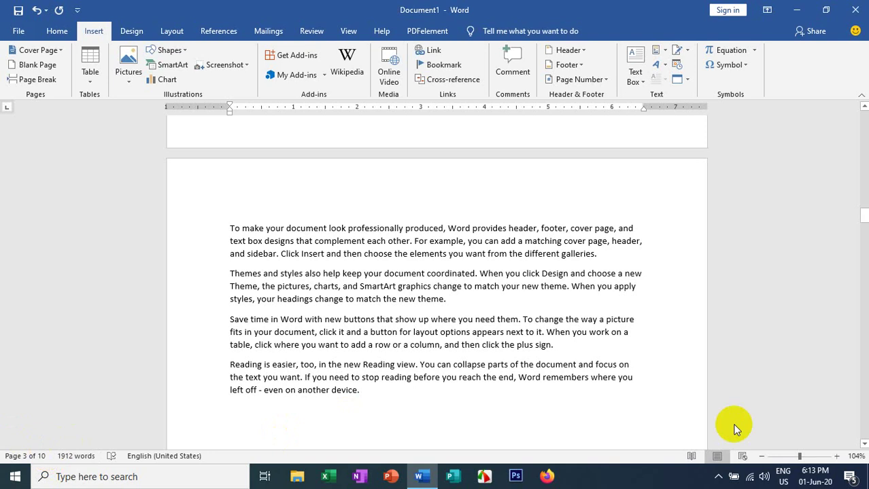
{"action": "left_click_drag", "start_coordinate": [863, 216], "coordinate": [862, 109]}
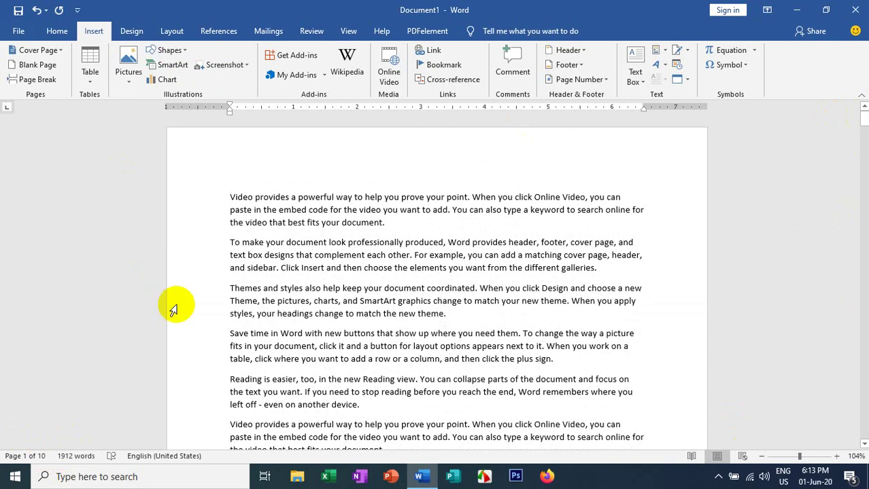
Step: Insert the Banded cover page and clear its [DOCUMENT TITLE] placeholder text
{"action": "left_click", "coordinate": [61, 51]}
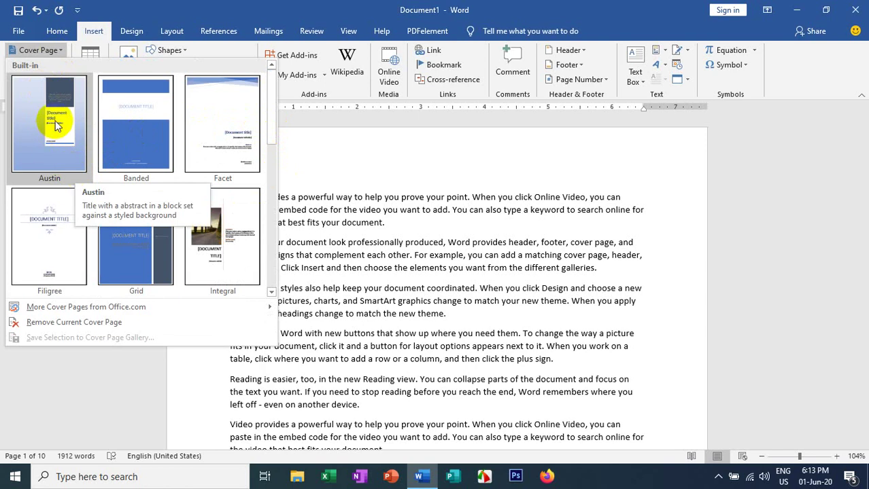
{"action": "left_click", "coordinate": [148, 124]}
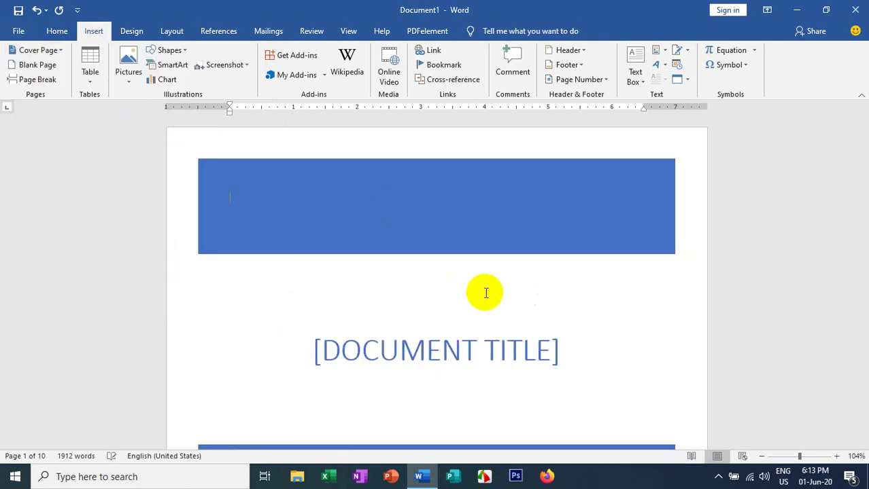
{"action": "scroll", "coordinate": [479, 286], "scroll_direction": "down", "scroll_amount": 3}
{"action": "scroll", "coordinate": [405, 238], "scroll_direction": "down", "scroll_amount": 1}
{"action": "left_click", "coordinate": [435, 259]}
{"action": "left_click", "coordinate": [563, 260]}
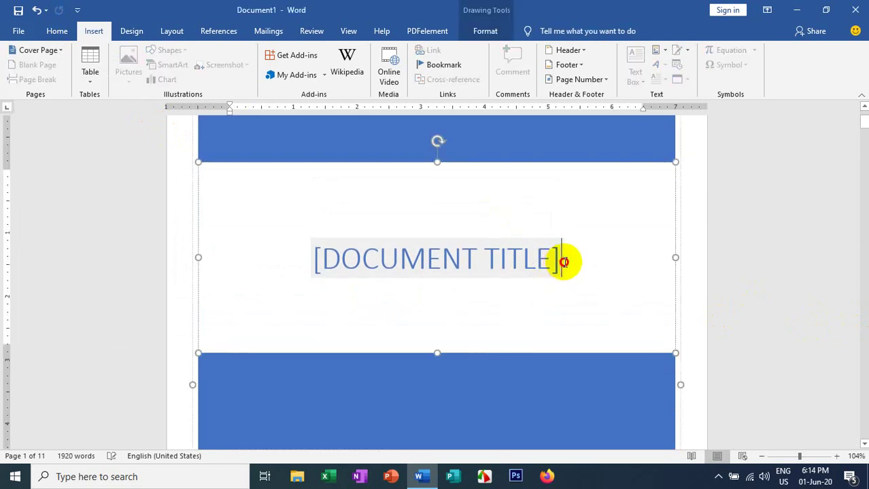
{"action": "left_click", "coordinate": [486, 257]}
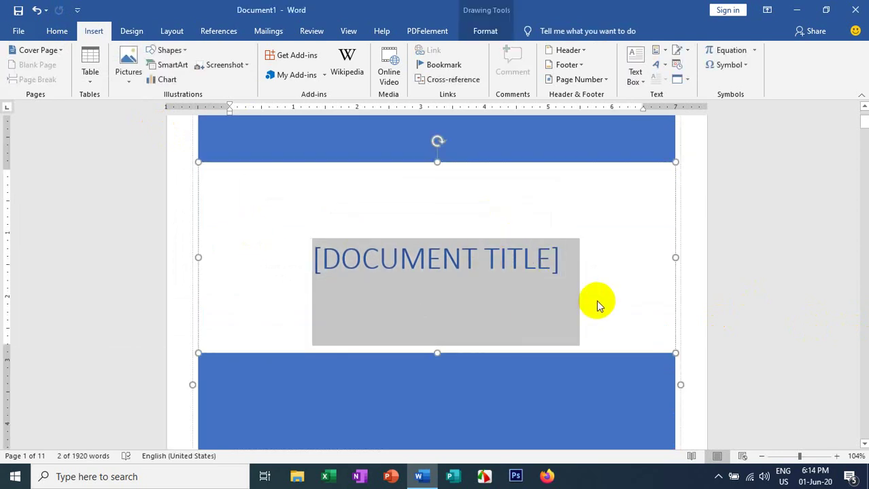
{"action": "key", "text": "Delete"}
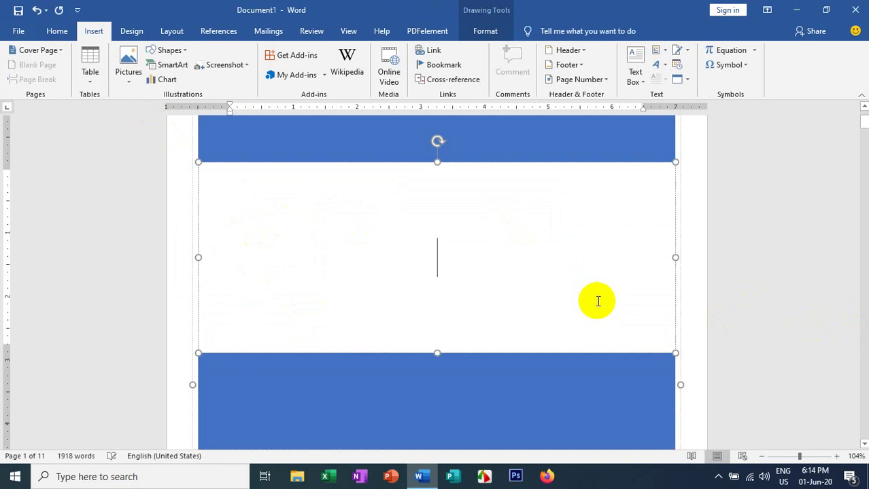
{"action": "type", "text": "M"}
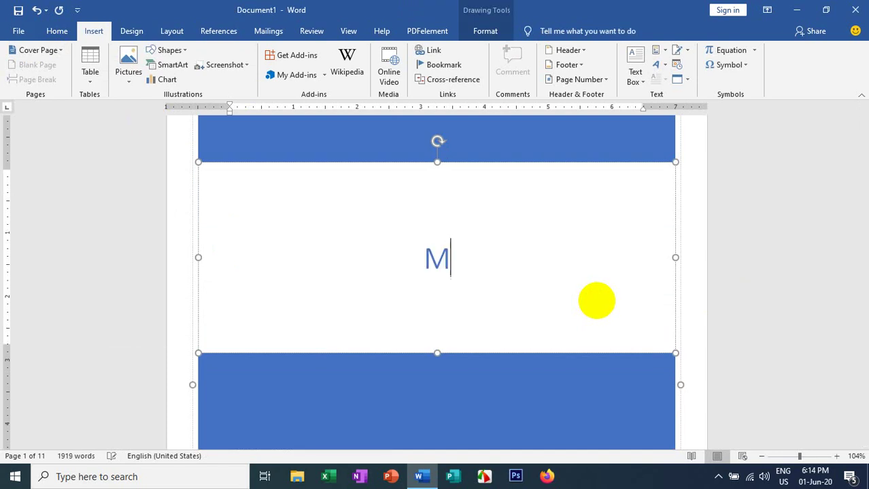
{"action": "type", "text": "TC COMPUTER"}
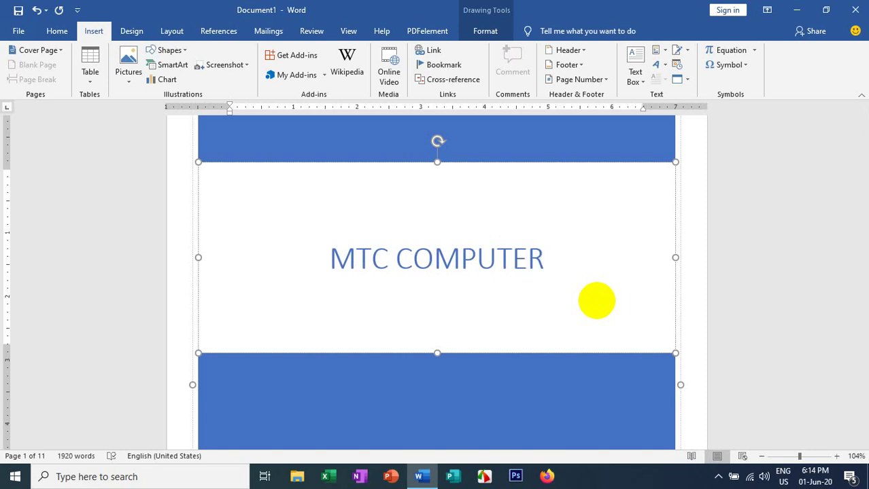
{"action": "scroll", "coordinate": [537, 340], "scroll_direction": "up", "scroll_amount": 3}
{"action": "scroll", "coordinate": [511, 272], "scroll_direction": "down", "scroll_amount": 5}
{"action": "scroll", "coordinate": [511, 272], "scroll_direction": "down", "scroll_amount": 5}
{"action": "scroll", "coordinate": [511, 272], "scroll_direction": "down", "scroll_amount": 1}
{"action": "scroll", "coordinate": [503, 272], "scroll_direction": "up", "scroll_amount": 2}
{"action": "scroll", "coordinate": [487, 292], "scroll_direction": "up", "scroll_amount": 3}
{"action": "scroll", "coordinate": [486, 292], "scroll_direction": "up", "scroll_amount": 4}
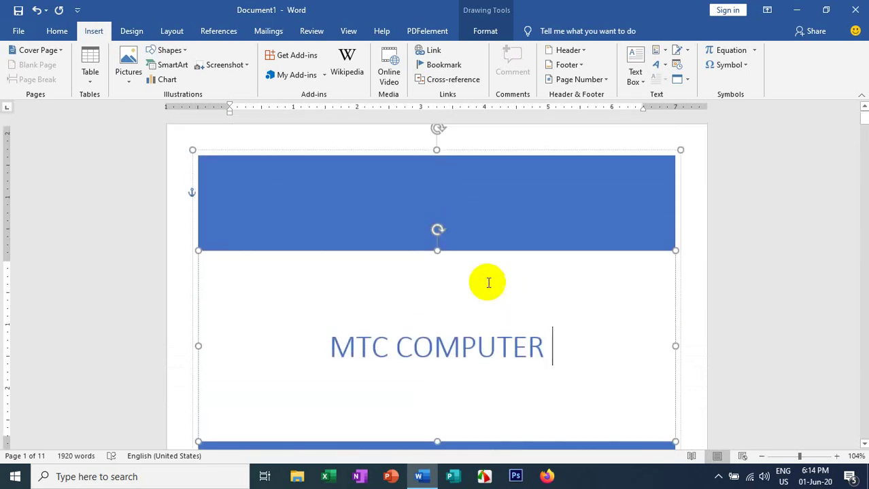
{"action": "scroll", "coordinate": [488, 283], "scroll_direction": "down", "scroll_amount": 1}
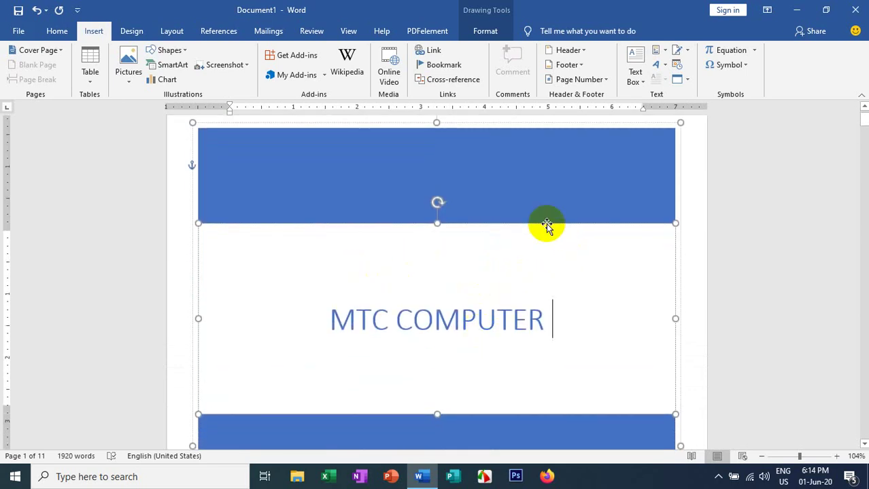
Step: Apply the Intense Effect Green shape style to the cover's top blue band
{"action": "left_click", "coordinate": [534, 200]}
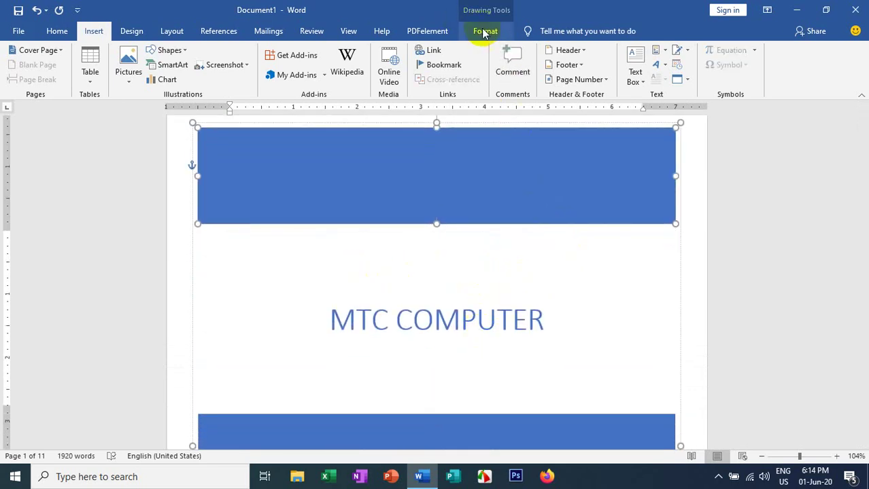
{"action": "scroll", "coordinate": [527, 191], "scroll_direction": "up", "scroll_amount": 1}
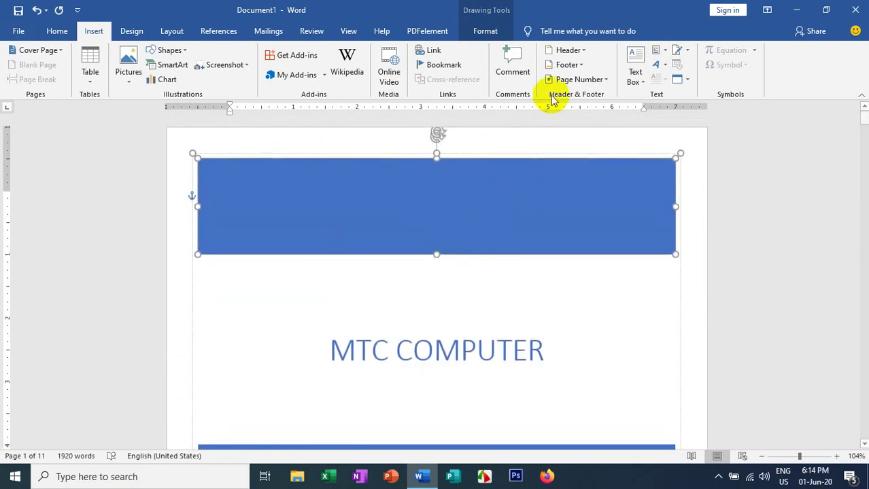
{"action": "left_click", "coordinate": [486, 31]}
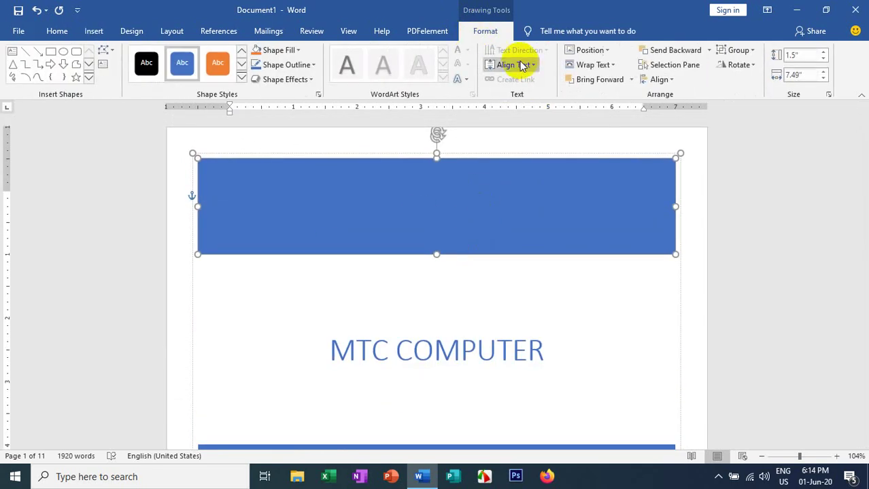
{"action": "left_click", "coordinate": [241, 79]}
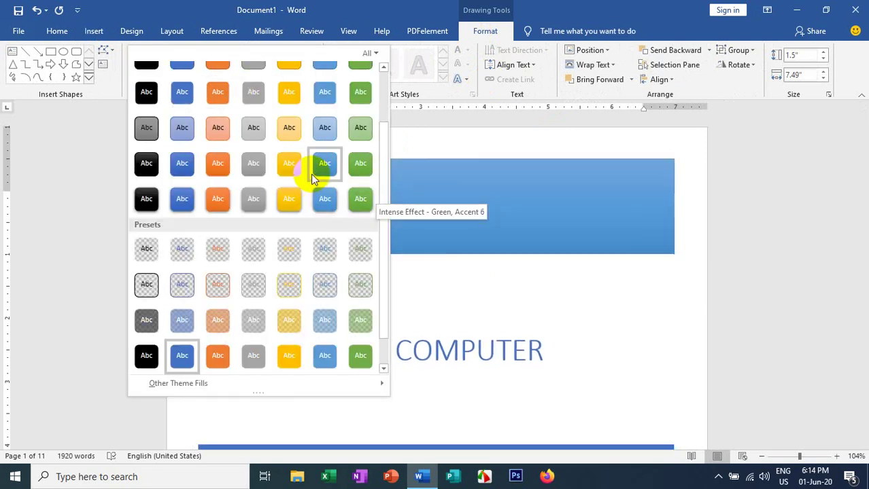
{"action": "key", "text": "Escape"}
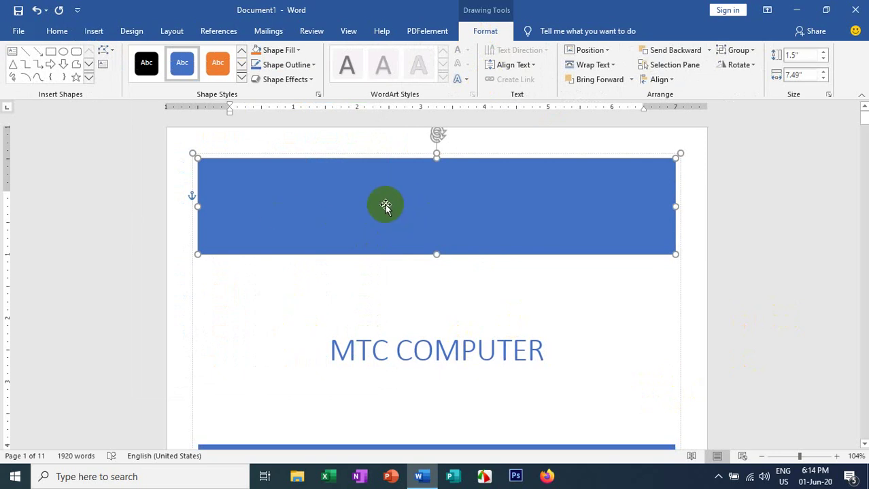
{"action": "left_click", "coordinate": [241, 78]}
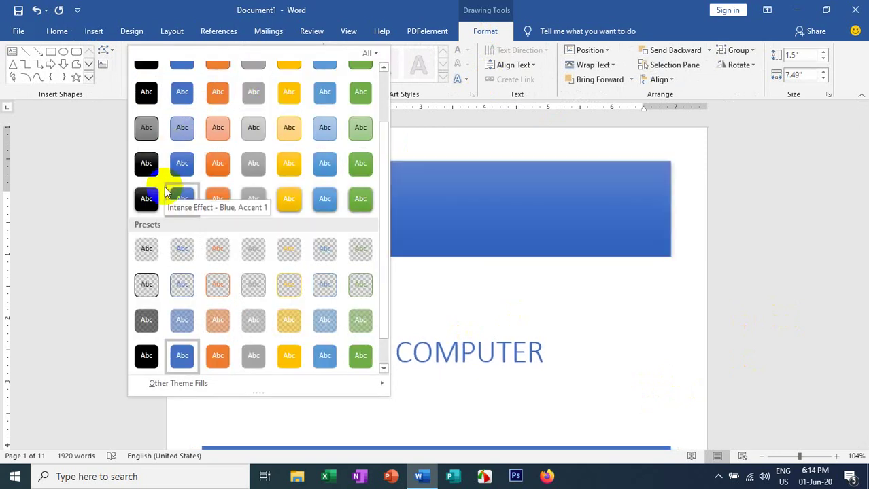
{"action": "left_click", "coordinate": [560, 237]}
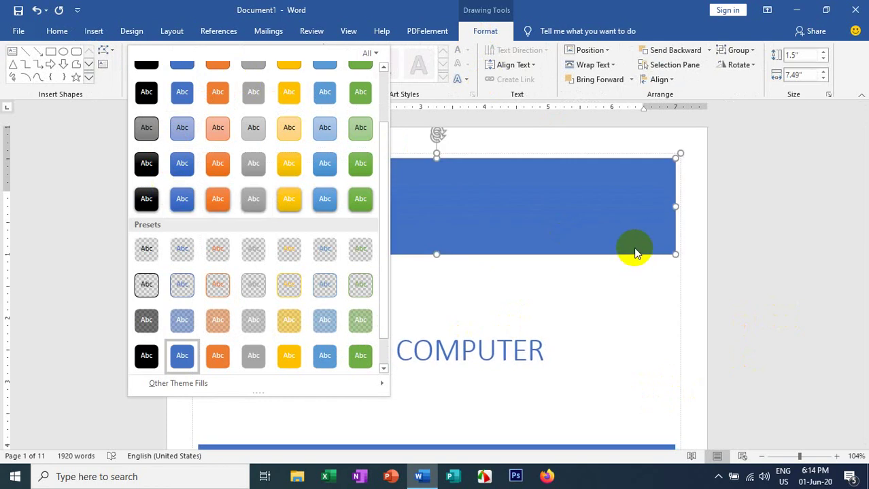
{"action": "left_click", "coordinate": [362, 201]}
{"action": "scroll", "coordinate": [767, 251], "scroll_direction": "down", "scroll_amount": 3}
{"action": "scroll", "coordinate": [767, 252], "scroll_direction": "down", "scroll_amount": 2}
Step: Apply a yellow shape style to the cover's bottom blue band
{"action": "double_click", "coordinate": [372, 326]}
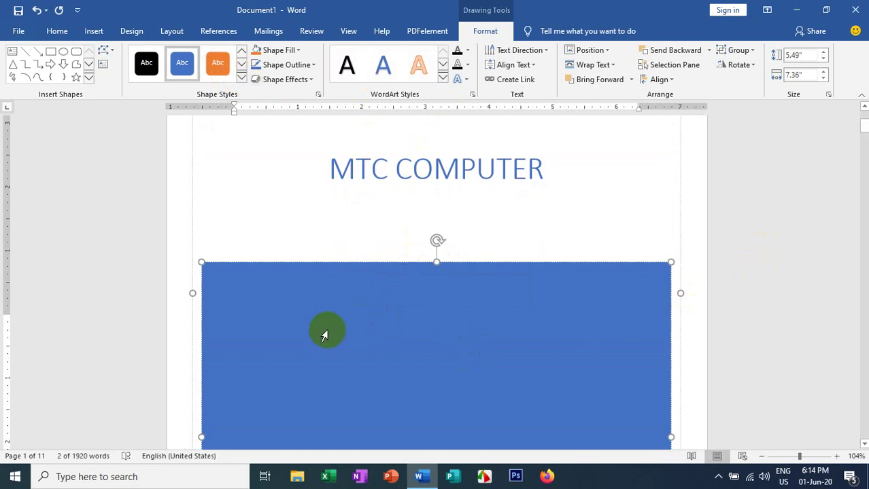
{"action": "left_click", "coordinate": [241, 79]}
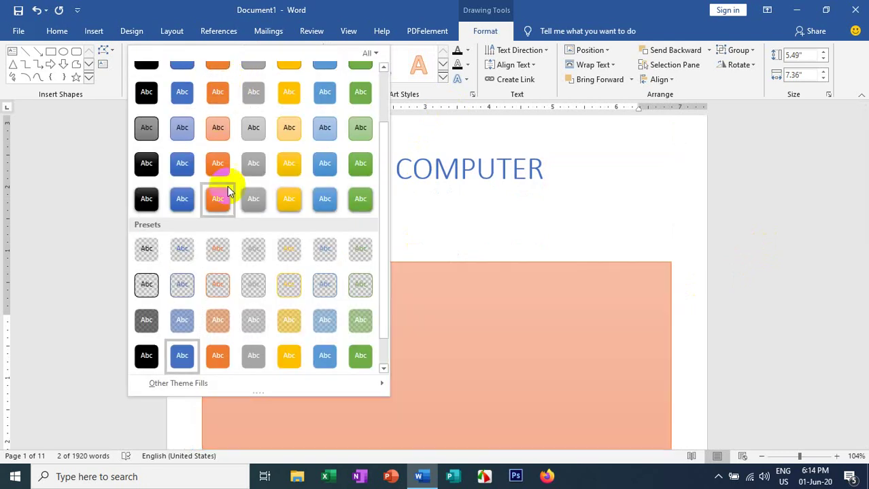
{"action": "left_click", "coordinate": [289, 198]}
{"action": "scroll", "coordinate": [612, 292], "scroll_direction": "up", "scroll_amount": 3}
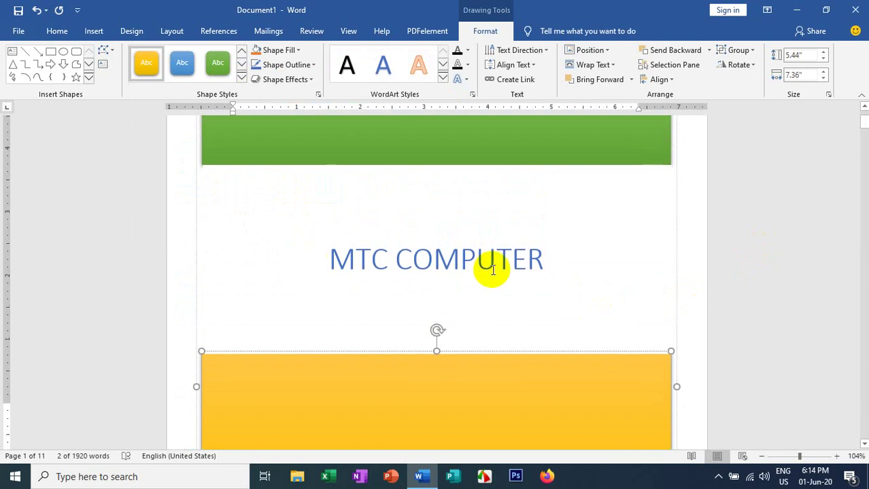
Step: Apply the third-row shadowed WordArt style to the MTC Computer title
{"action": "left_click_drag", "start_coordinate": [550, 264], "coordinate": [286, 227]}
{"action": "left_click", "coordinate": [501, 166]}
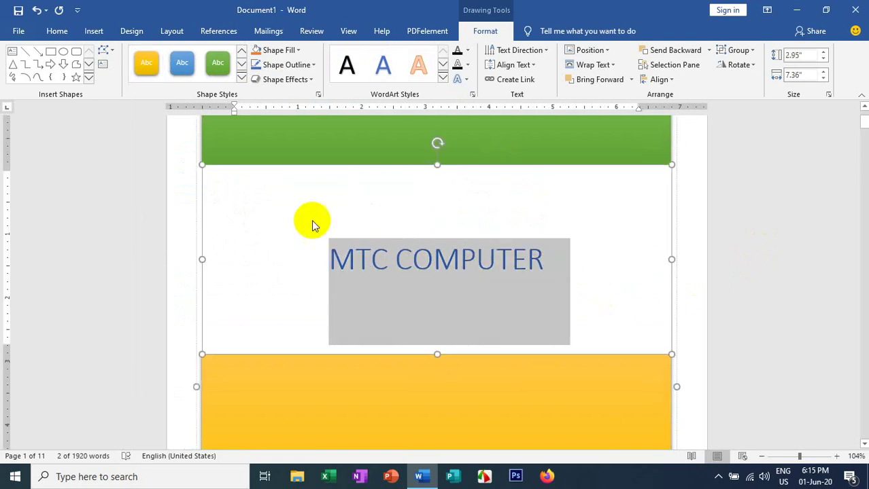
{"action": "left_click", "coordinate": [442, 80]}
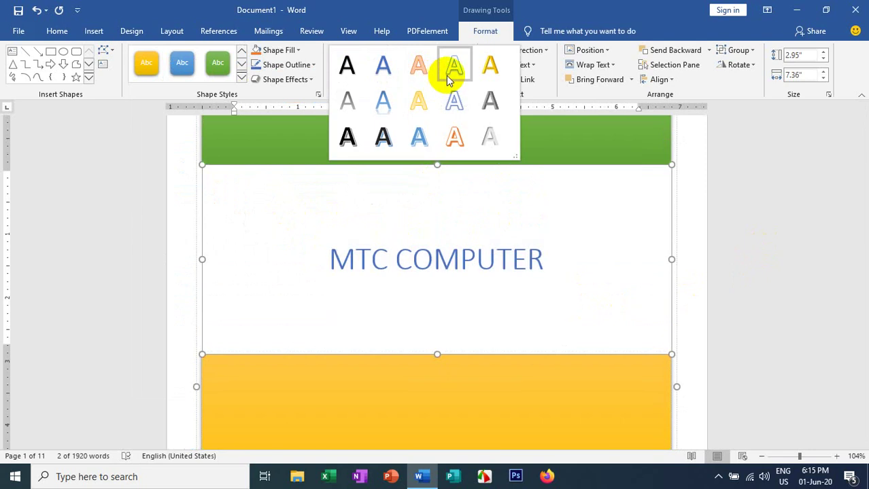
{"action": "left_click", "coordinate": [382, 137]}
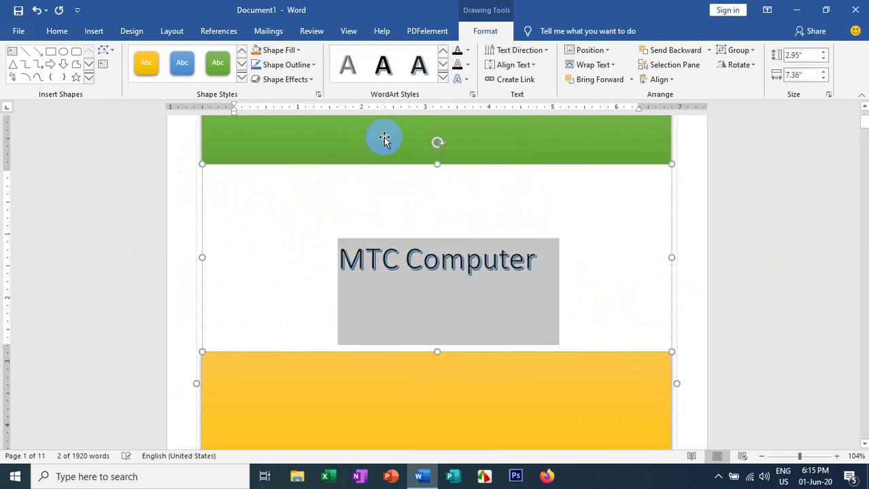
{"action": "left_click", "coordinate": [537, 260]}
{"action": "scroll", "coordinate": [579, 266], "scroll_direction": "up", "scroll_amount": 2}
{"action": "scroll", "coordinate": [581, 244], "scroll_direction": "down", "scroll_amount": 4}
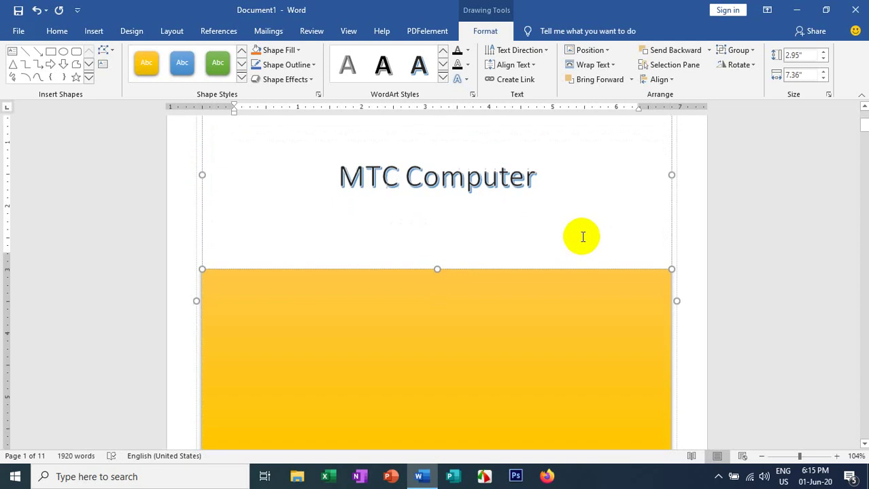
{"action": "scroll", "coordinate": [583, 236], "scroll_direction": "down", "scroll_amount": 4}
{"action": "scroll", "coordinate": [530, 248], "scroll_direction": "down", "scroll_amount": 2}
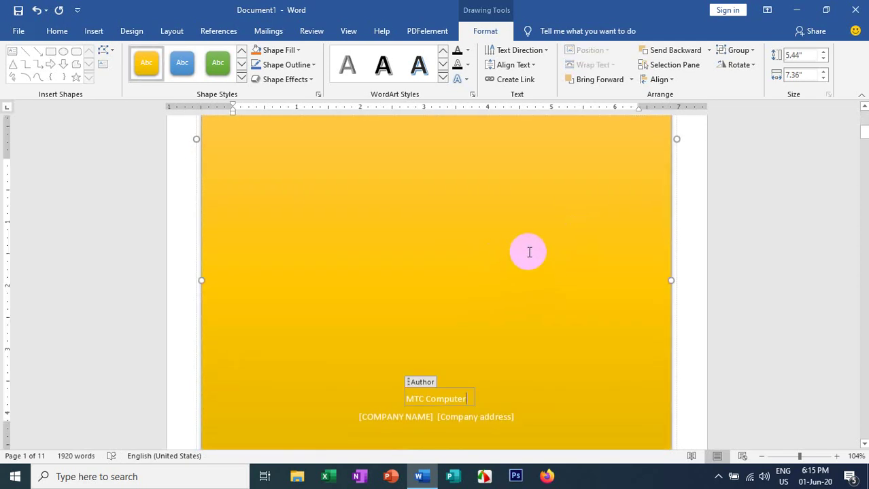
{"action": "left_click", "coordinate": [439, 346]}
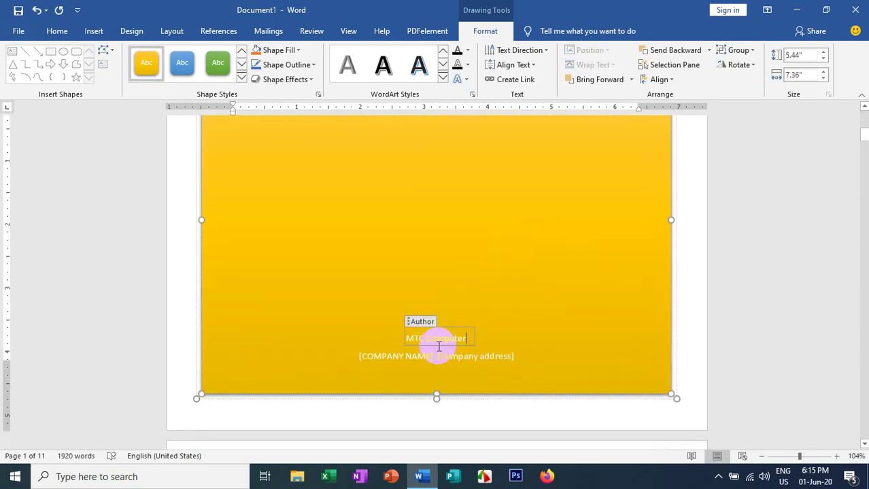
{"action": "left_click", "coordinate": [383, 354]}
{"action": "scroll", "coordinate": [469, 327], "scroll_direction": "up", "scroll_amount": 4}
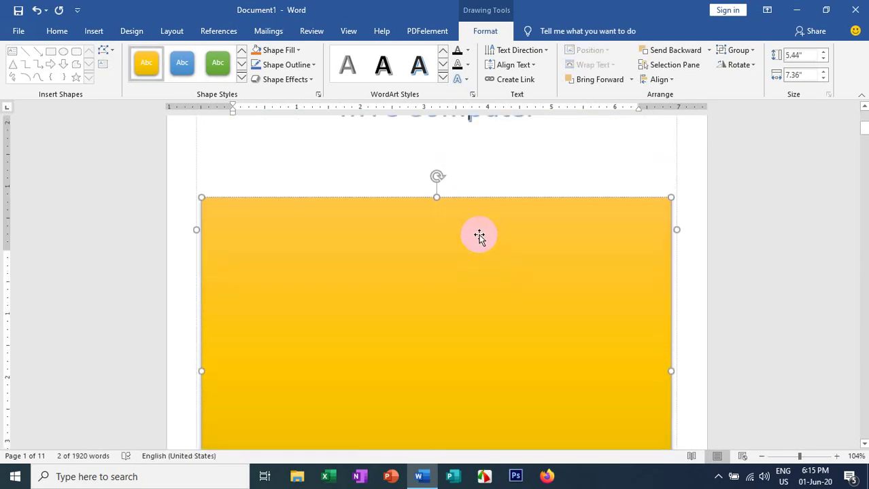
{"action": "scroll", "coordinate": [469, 218], "scroll_direction": "up", "scroll_amount": 4}
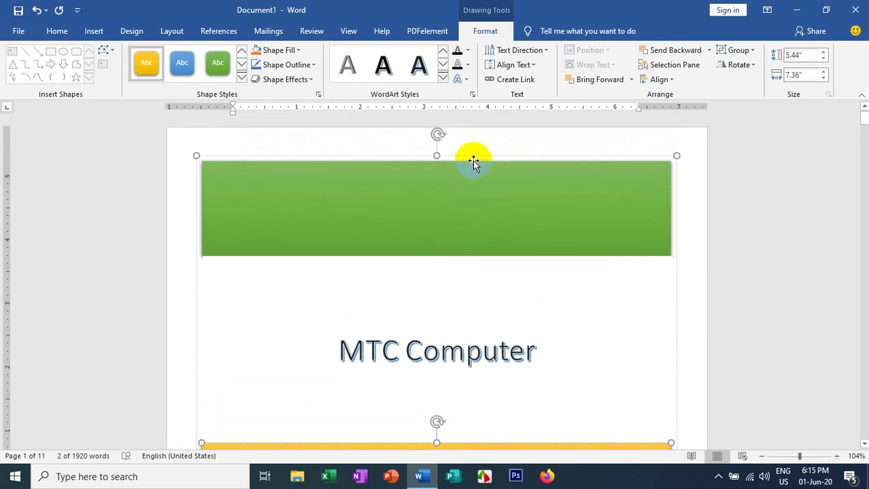
{"action": "scroll", "coordinate": [540, 233], "scroll_direction": "down", "scroll_amount": 4}
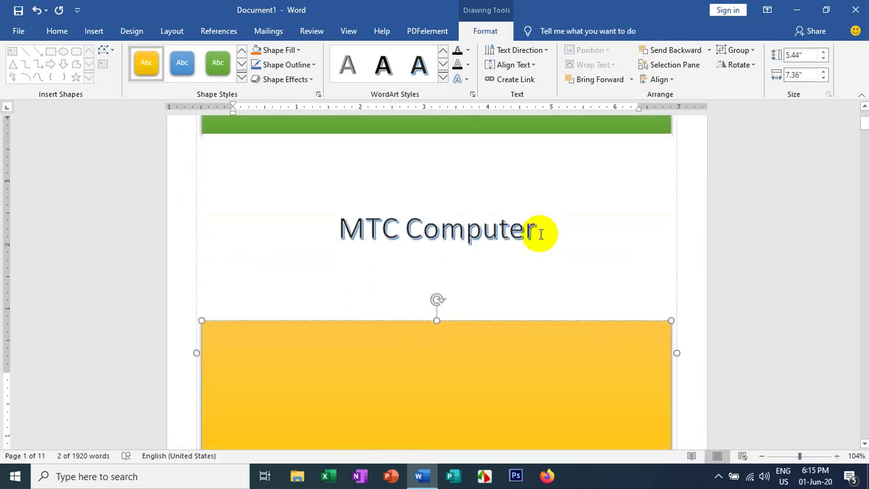
{"action": "scroll", "coordinate": [540, 233], "scroll_direction": "down", "scroll_amount": 4}
{"action": "scroll", "coordinate": [517, 217], "scroll_direction": "down", "scroll_amount": 2}
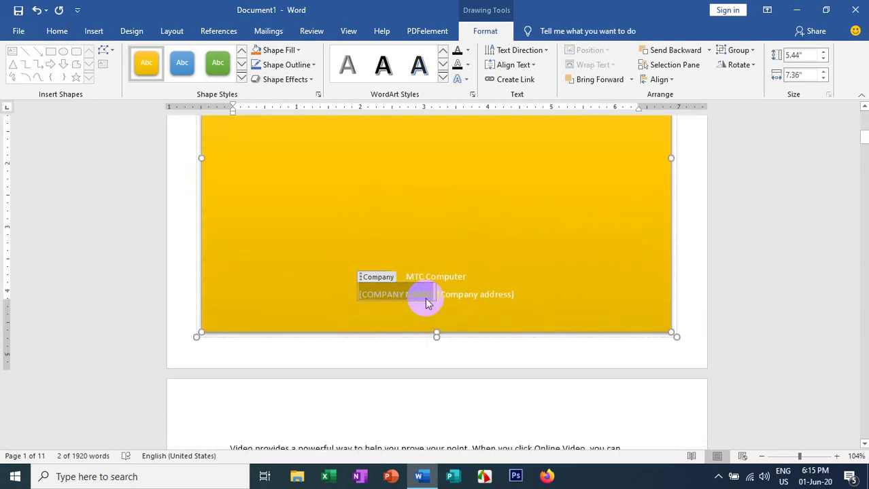
{"action": "scroll", "coordinate": [487, 244], "scroll_direction": "up", "scroll_amount": 5}
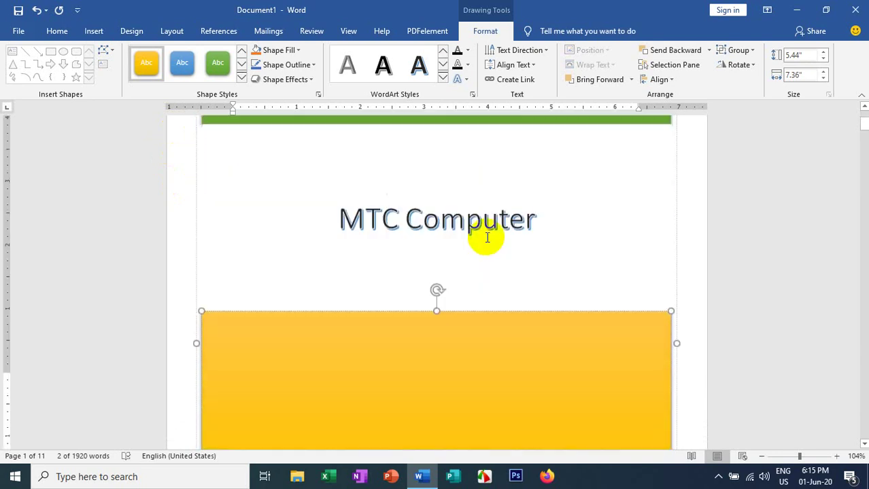
Step: Replace the Banded cover with the Whisp design from the Cover Page gallery
{"action": "left_click", "coordinate": [94, 31]}
{"action": "left_click", "coordinate": [63, 51]}
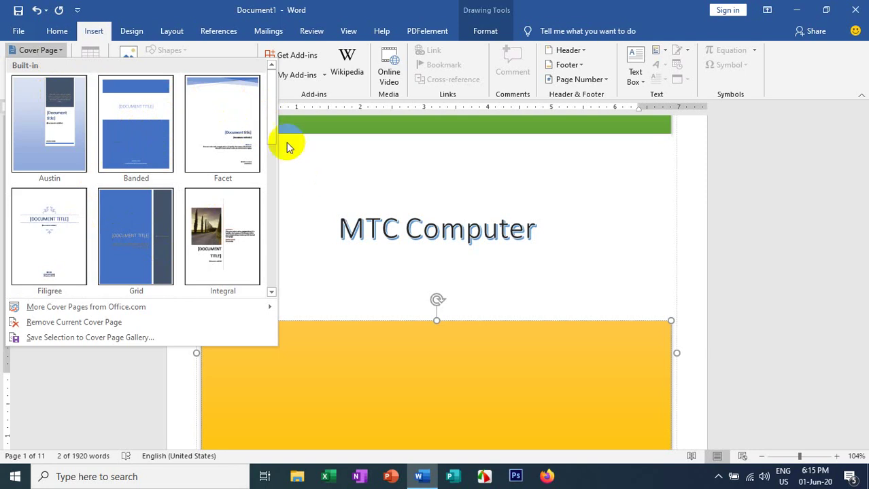
{"action": "left_click_drag", "start_coordinate": [272, 124], "coordinate": [270, 272]}
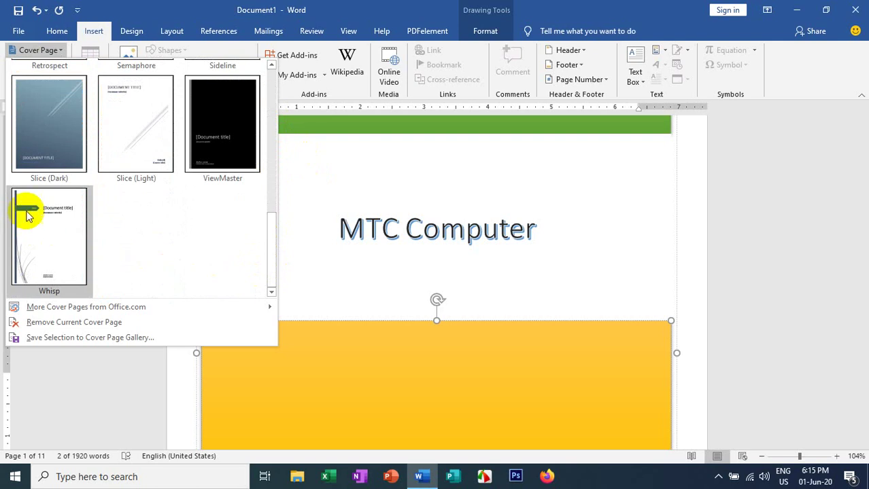
{"action": "left_click", "coordinate": [40, 229]}
{"action": "scroll", "coordinate": [403, 173], "scroll_direction": "up", "scroll_amount": 1}
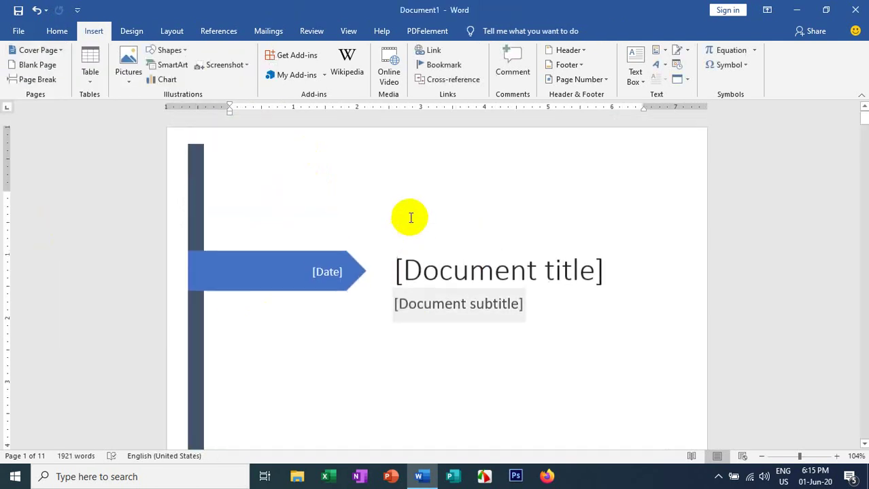
{"action": "scroll", "coordinate": [474, 175], "scroll_direction": "down", "scroll_amount": 2}
{"action": "scroll", "coordinate": [473, 175], "scroll_direction": "down", "scroll_amount": 5}
{"action": "scroll", "coordinate": [475, 178], "scroll_direction": "down", "scroll_amount": 5}
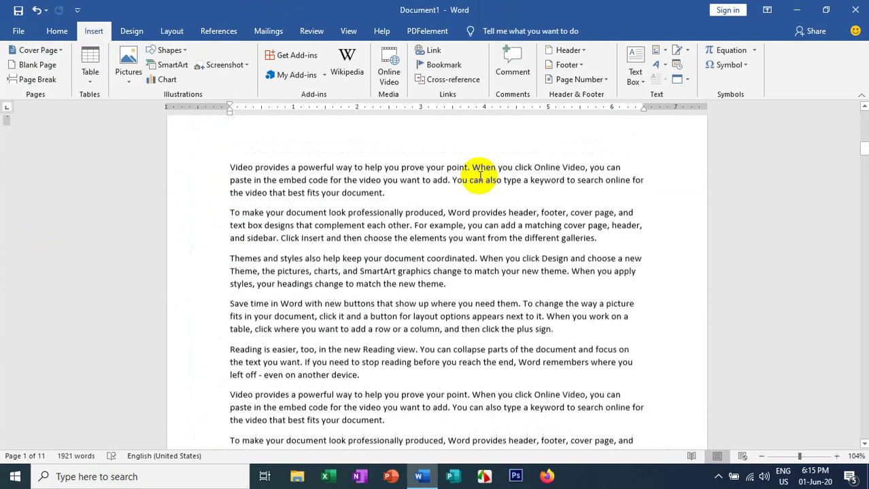
{"action": "scroll", "coordinate": [482, 163], "scroll_direction": "up", "scroll_amount": 4}
{"action": "scroll", "coordinate": [482, 157], "scroll_direction": "up", "scroll_amount": 3}
{"action": "scroll", "coordinate": [482, 157], "scroll_direction": "up", "scroll_amount": 3}
{"action": "scroll", "coordinate": [480, 155], "scroll_direction": "up", "scroll_amount": 3}
Step: Correct the title typo so it reads MTC Computer, and delete the subtitle placeholder
{"action": "left_click", "coordinate": [557, 239]}
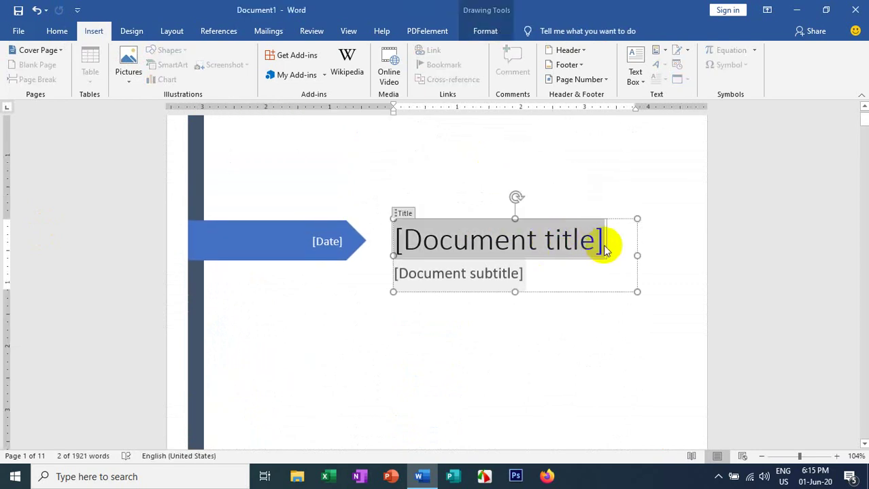
{"action": "type", "text": "MTC Como"}
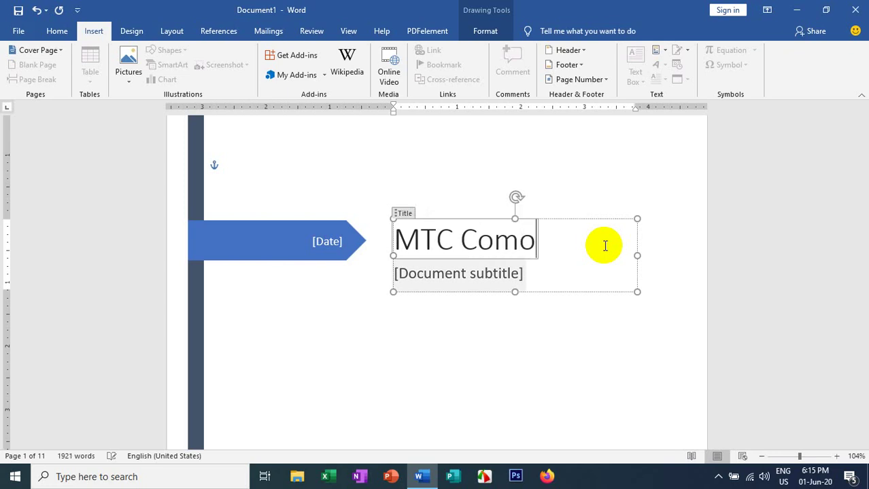
{"action": "key", "text": "BackSpace"}
{"action": "type", "text": "put"}
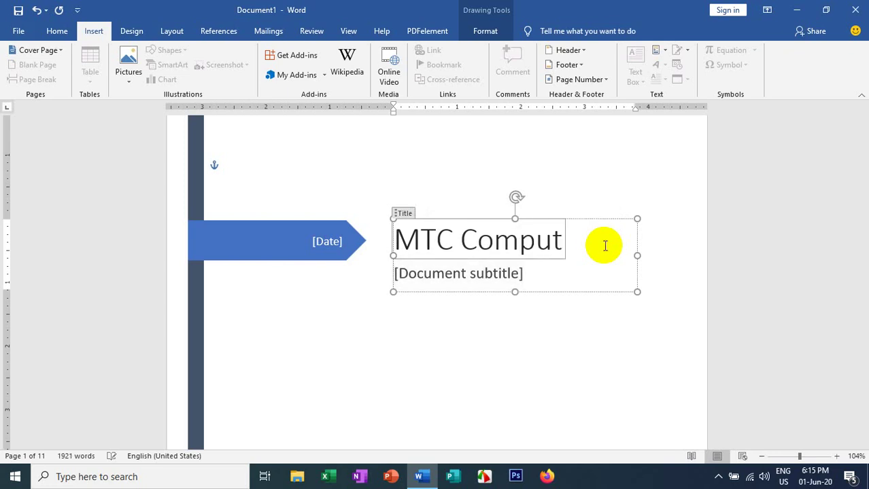
{"action": "type", "text": "er"}
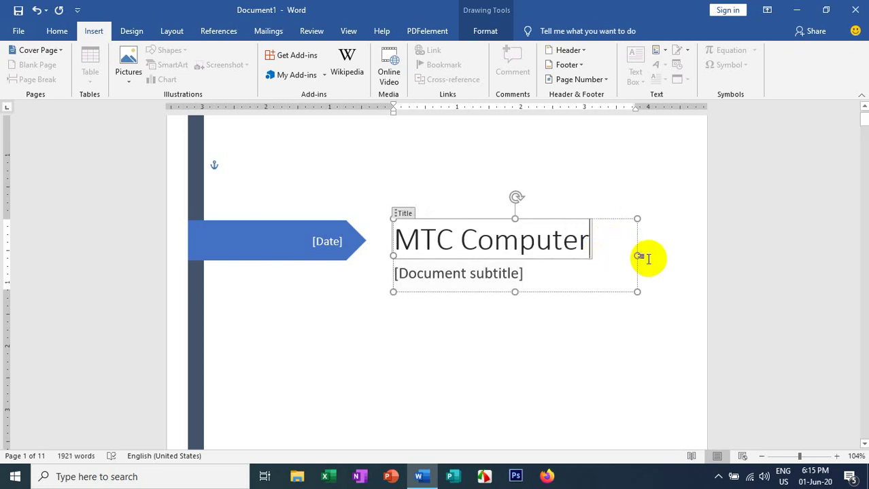
{"action": "left_click", "coordinate": [516, 273]}
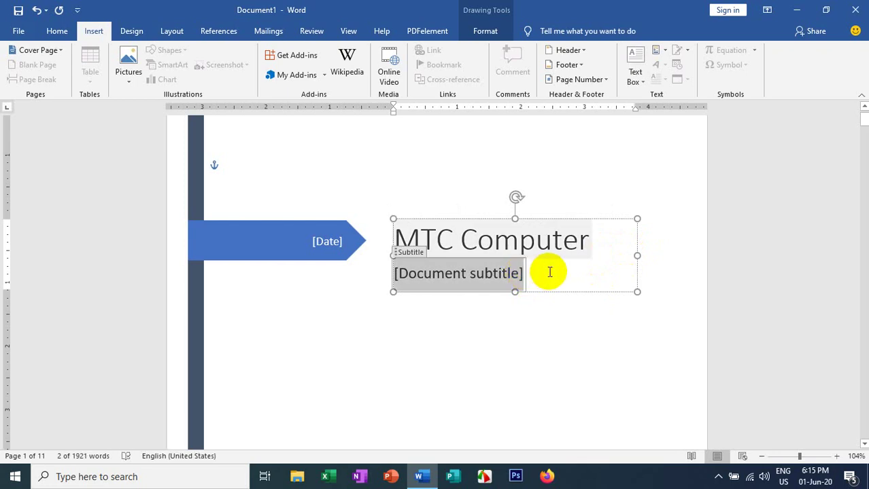
{"action": "key", "text": "BackSpace"}
{"action": "scroll", "coordinate": [549, 273], "scroll_direction": "down", "scroll_amount": 2}
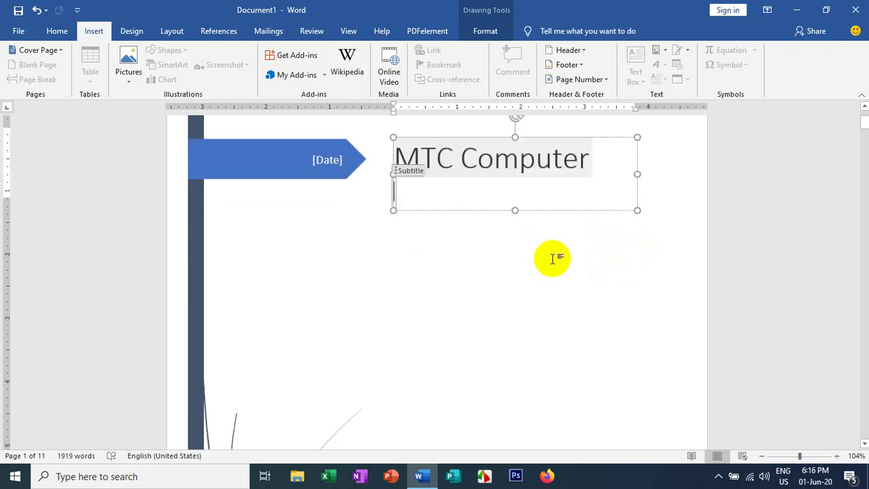
{"action": "scroll", "coordinate": [549, 273], "scroll_direction": "up", "scroll_amount": 3}
Step: Apply the Fill: Black, Outline: White, Hard Shadow: Blue WordArt style to the 'MTC Computer' title
{"action": "left_click", "coordinate": [443, 273]}
{"action": "triple_click", "coordinate": [443, 274]}
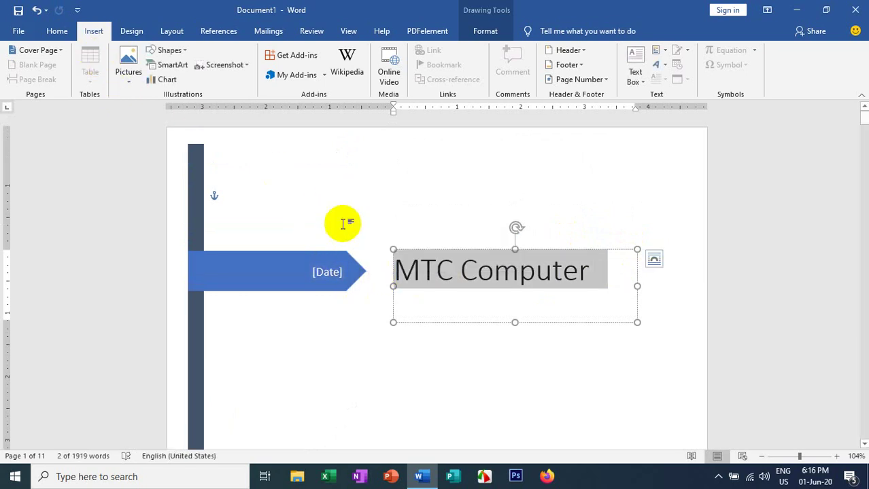
{"action": "left_click", "coordinate": [486, 31]}
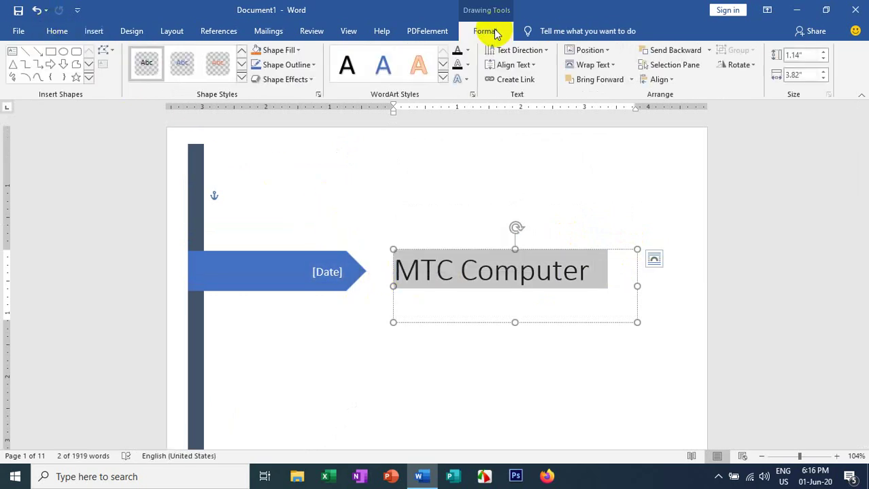
{"action": "left_click", "coordinate": [443, 80]}
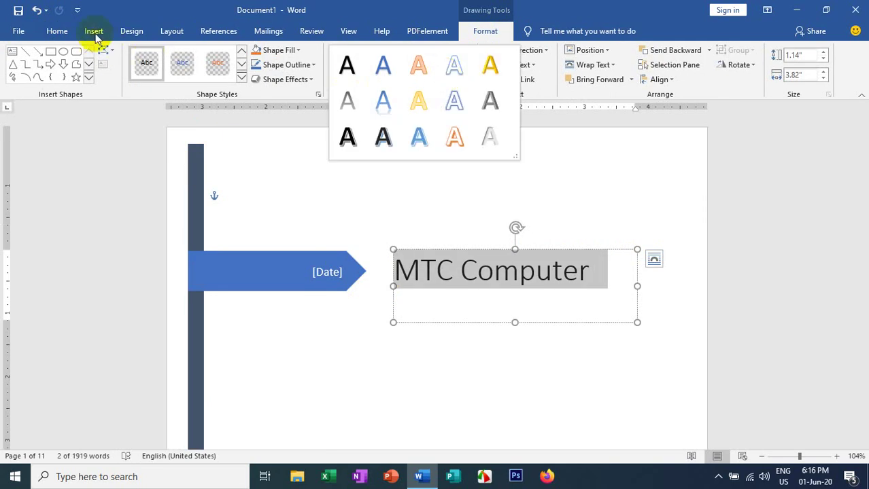
{"action": "left_click", "coordinate": [57, 30]}
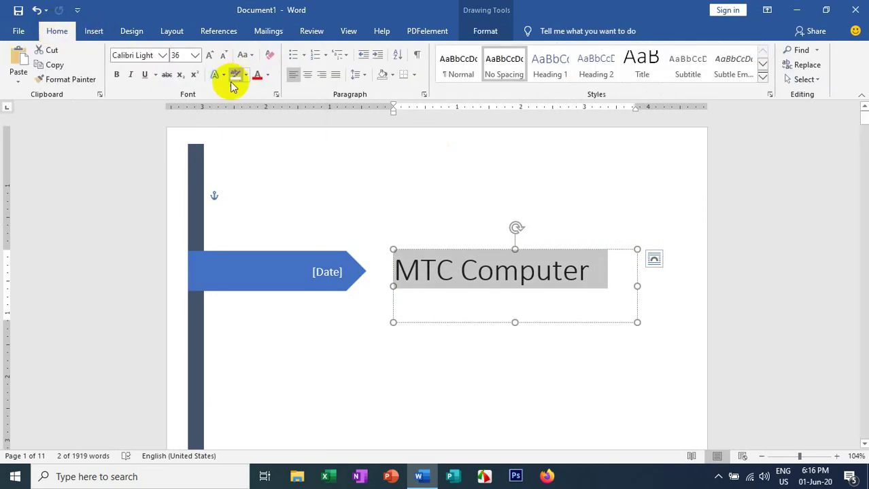
{"action": "left_click", "coordinate": [220, 76]}
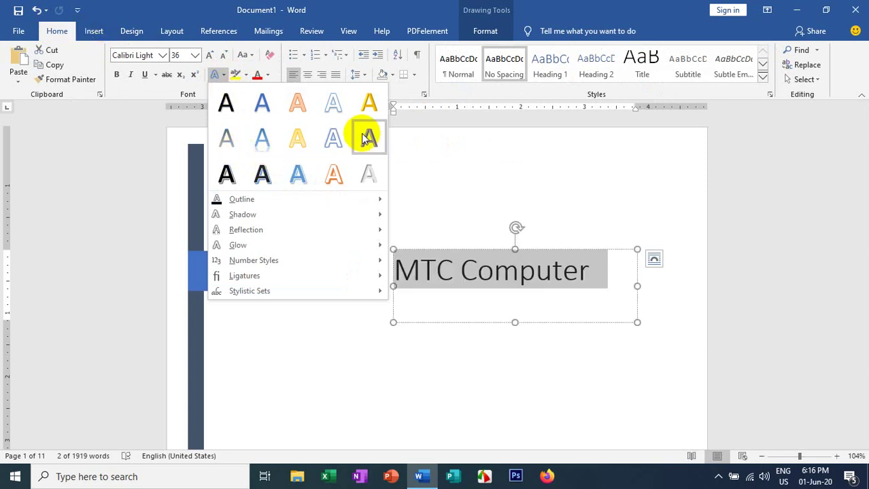
{"action": "left_click", "coordinate": [485, 31]}
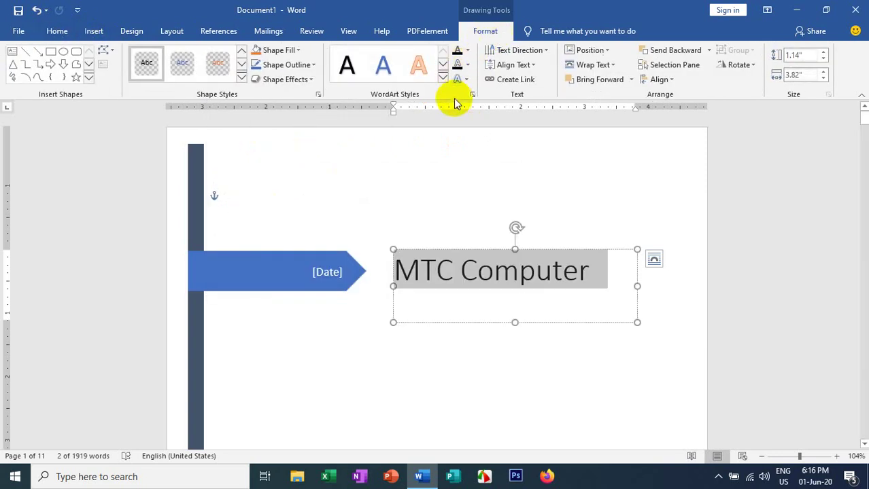
{"action": "left_click", "coordinate": [443, 80]}
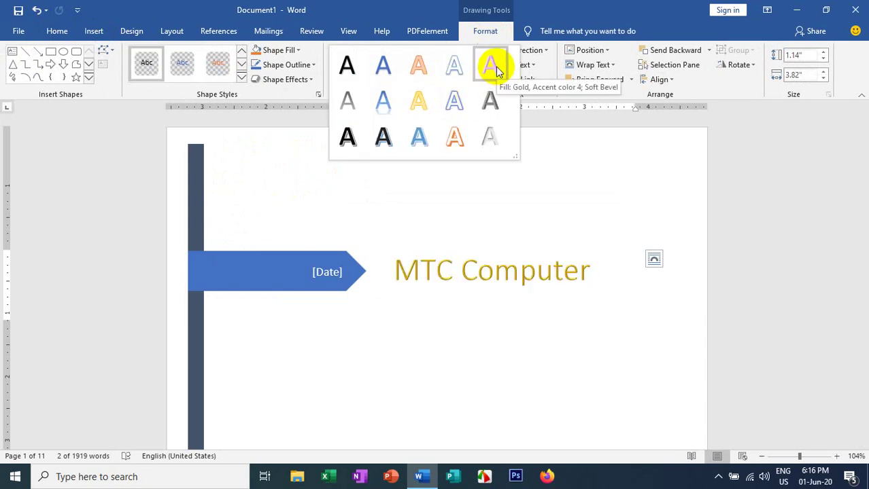
{"action": "left_click", "coordinate": [384, 138]}
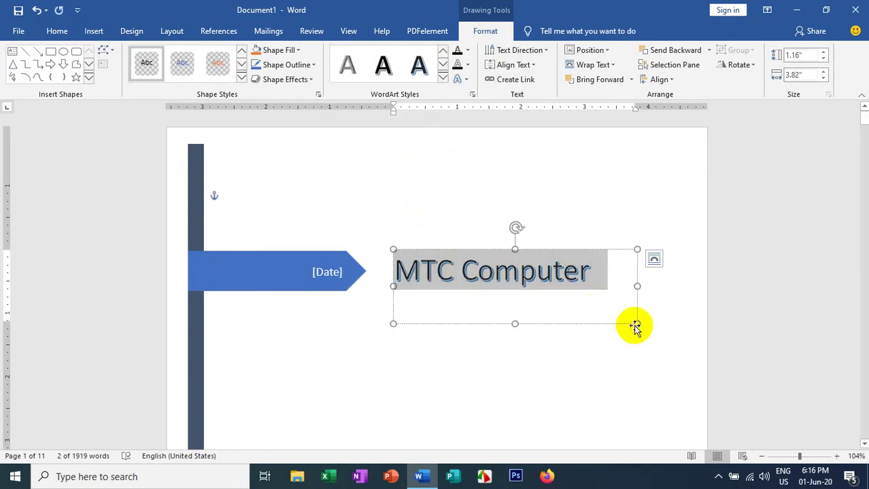
{"action": "scroll", "coordinate": [424, 270], "scroll_direction": "down", "scroll_amount": 3}
{"action": "scroll", "coordinate": [424, 270], "scroll_direction": "down", "scroll_amount": 2}
{"action": "scroll", "coordinate": [424, 270], "scroll_direction": "up", "scroll_amount": 2}
{"action": "scroll", "coordinate": [394, 231], "scroll_direction": "up", "scroll_amount": 1}
{"action": "scroll", "coordinate": [274, 199], "scroll_direction": "down", "scroll_amount": 3}
{"action": "scroll", "coordinate": [274, 200], "scroll_direction": "down", "scroll_amount": 3}
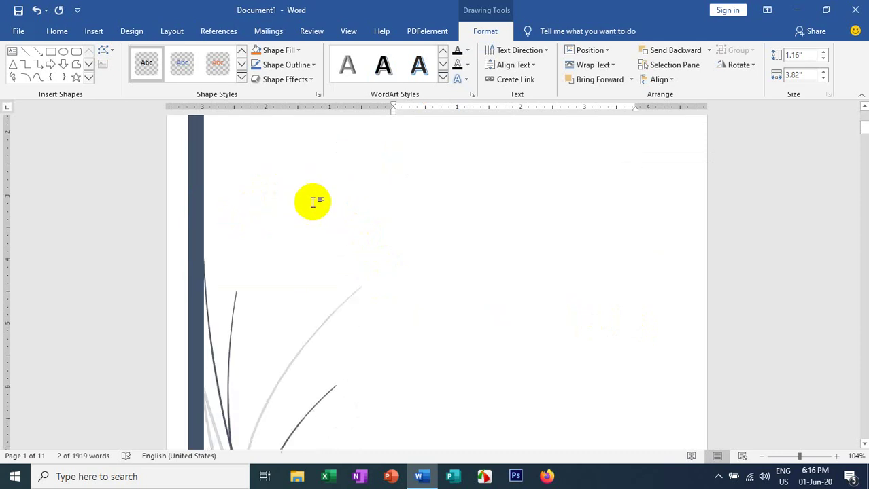
{"action": "scroll", "coordinate": [314, 202], "scroll_direction": "down", "scroll_amount": 3}
{"action": "scroll", "coordinate": [316, 202], "scroll_direction": "down", "scroll_amount": 2}
{"action": "scroll", "coordinate": [316, 201], "scroll_direction": "down", "scroll_amount": 4}
{"action": "scroll", "coordinate": [316, 202], "scroll_direction": "down", "scroll_amount": 2}
{"action": "scroll", "coordinate": [316, 202], "scroll_direction": "up", "scroll_amount": 2}
{"action": "scroll", "coordinate": [423, 219], "scroll_direction": "up", "scroll_amount": 2}
{"action": "scroll", "coordinate": [422, 219], "scroll_direction": "up", "scroll_amount": 3}
{"action": "scroll", "coordinate": [424, 216], "scroll_direction": "up", "scroll_amount": 1}
{"action": "scroll", "coordinate": [426, 216], "scroll_direction": "up", "scroll_amount": 2}
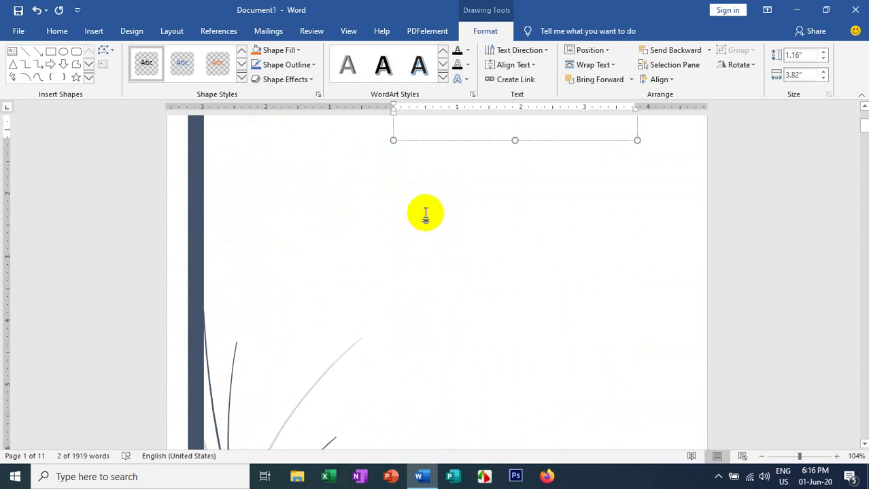
{"action": "scroll", "coordinate": [426, 215], "scroll_direction": "up", "scroll_amount": 3}
{"action": "scroll", "coordinate": [425, 215], "scroll_direction": "up", "scroll_amount": 2}
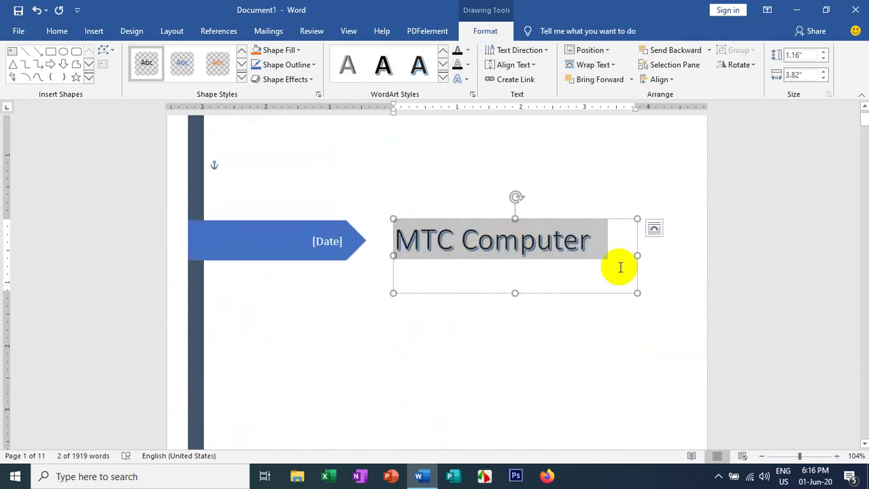
Step: Deselect the 'MTC Computer' title after reviewing the styled Whisp cover page
{"action": "left_click", "coordinate": [597, 249]}
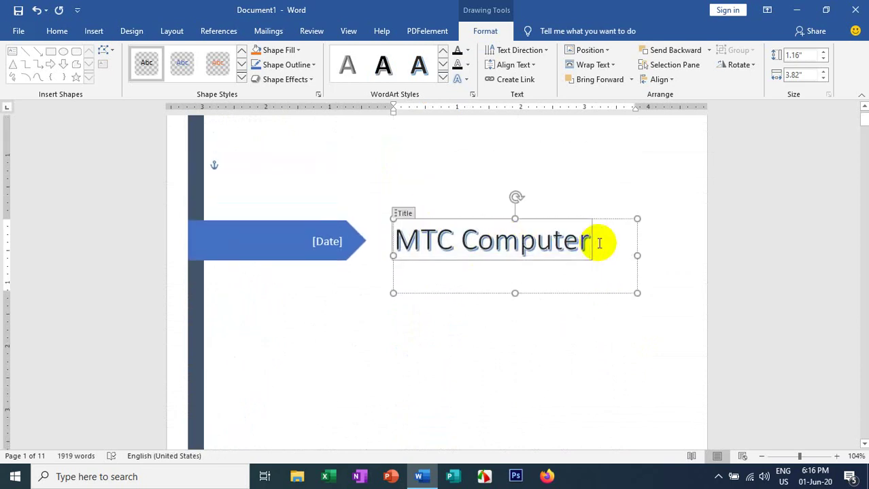
{"action": "scroll", "coordinate": [523, 245], "scroll_direction": "down", "scroll_amount": 3}
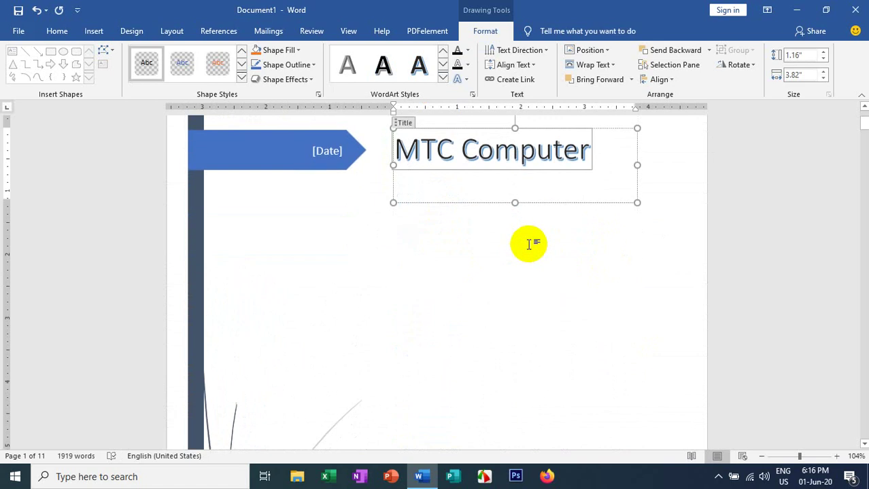
{"action": "scroll", "coordinate": [510, 244], "scroll_direction": "down", "scroll_amount": 3}
{"action": "scroll", "coordinate": [503, 251], "scroll_direction": "down", "scroll_amount": 2}
{"action": "scroll", "coordinate": [455, 256], "scroll_direction": "up", "scroll_amount": 2}
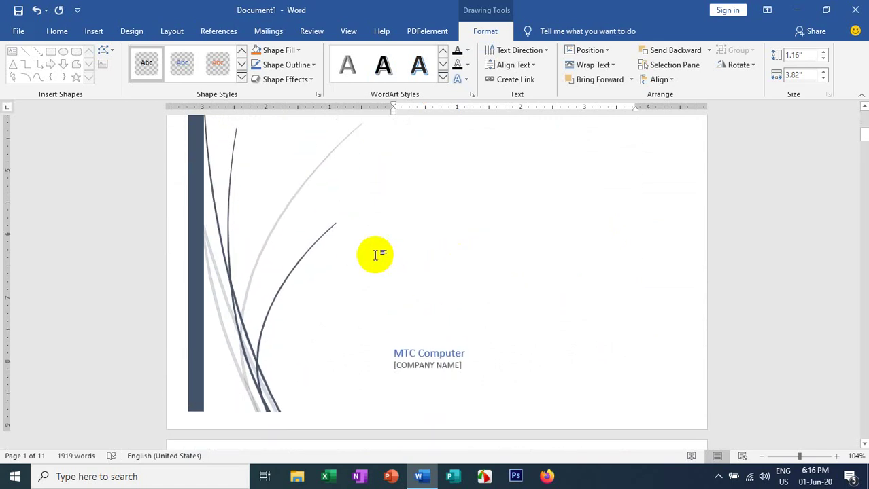
{"action": "scroll", "coordinate": [367, 248], "scroll_direction": "up", "scroll_amount": 3}
{"action": "scroll", "coordinate": [367, 245], "scroll_direction": "up", "scroll_amount": 2}
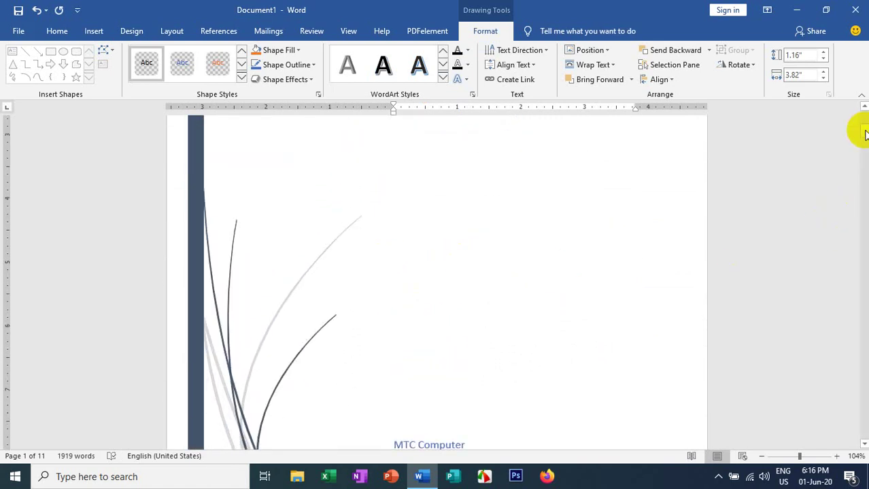
{"action": "mouse_move", "coordinate": [863, 132]}
{"action": "left_mouse_down"}
{"action": "mouse_move", "coordinate": [864, 168]}
{"action": "mouse_move", "coordinate": [864, 102]}
{"action": "left_mouse_up"}
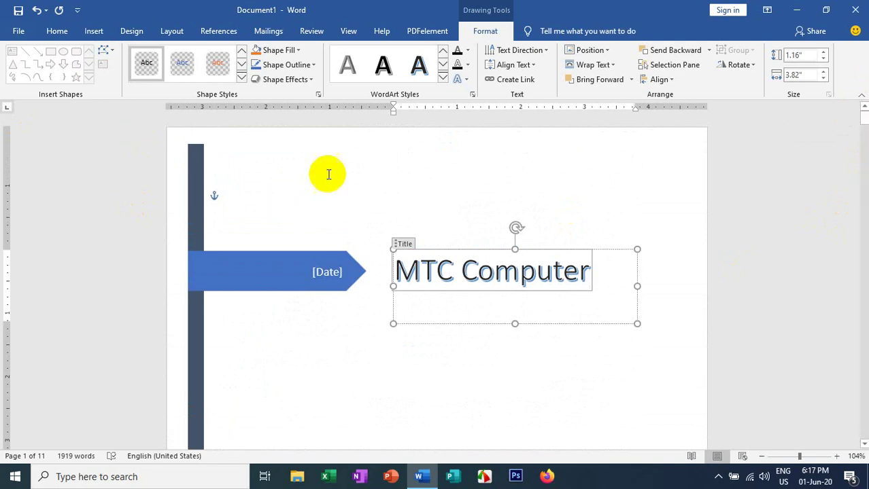
Step: Bring up the print preview with 2 copies, keeping EPSON L220 Series as the printer
{"action": "left_click", "coordinate": [14, 31]}
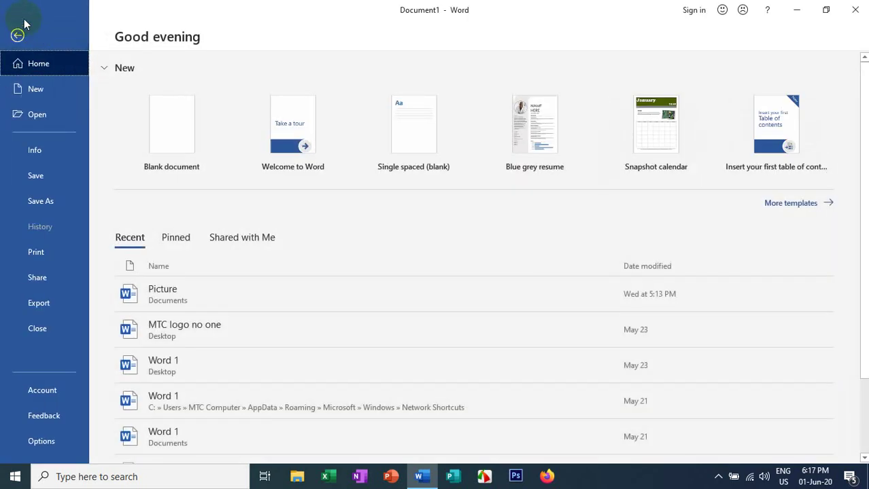
{"action": "left_click", "coordinate": [33, 253]}
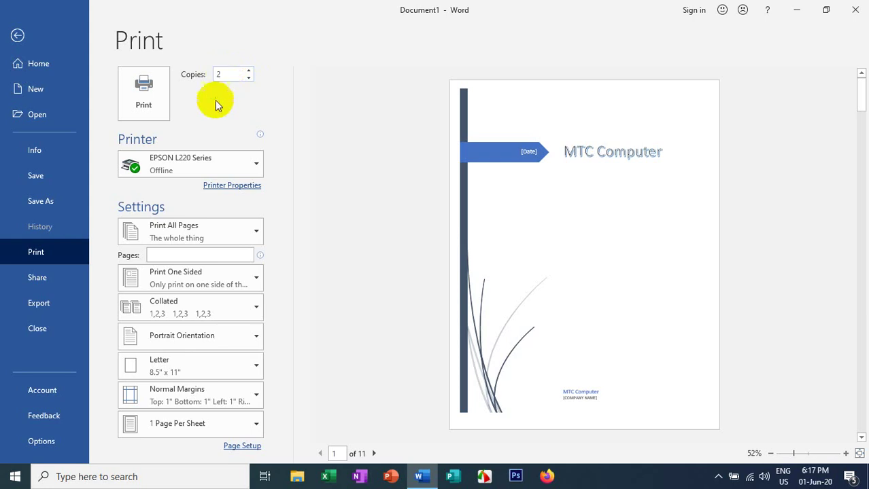
{"action": "mouse_move", "coordinate": [191, 165]}
{"action": "type", "text": "2"}
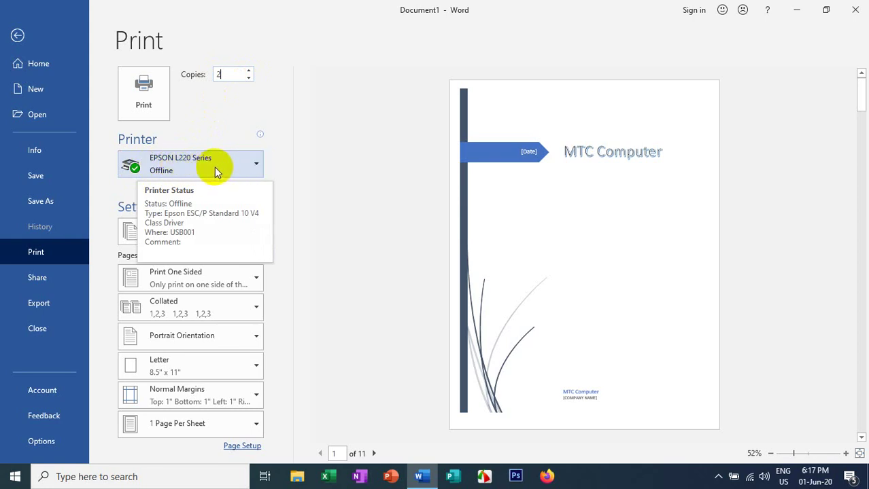
{"action": "left_click", "coordinate": [256, 165]}
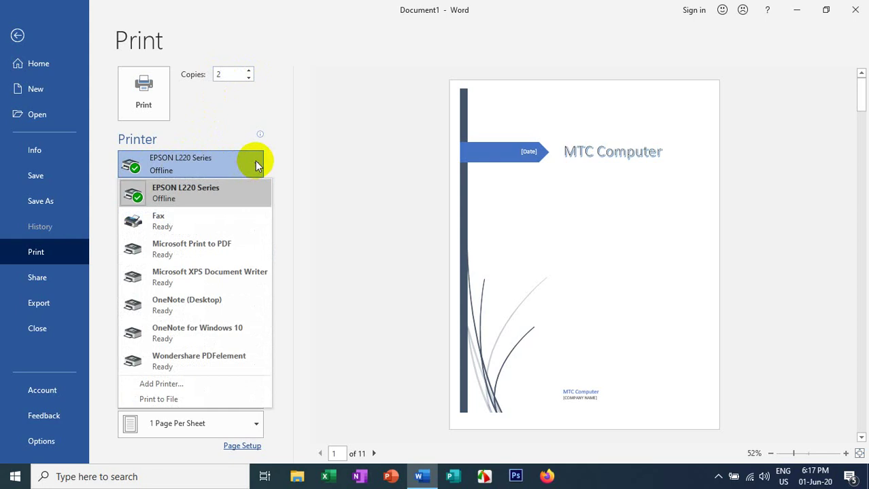
{"action": "left_click", "coordinate": [255, 160]}
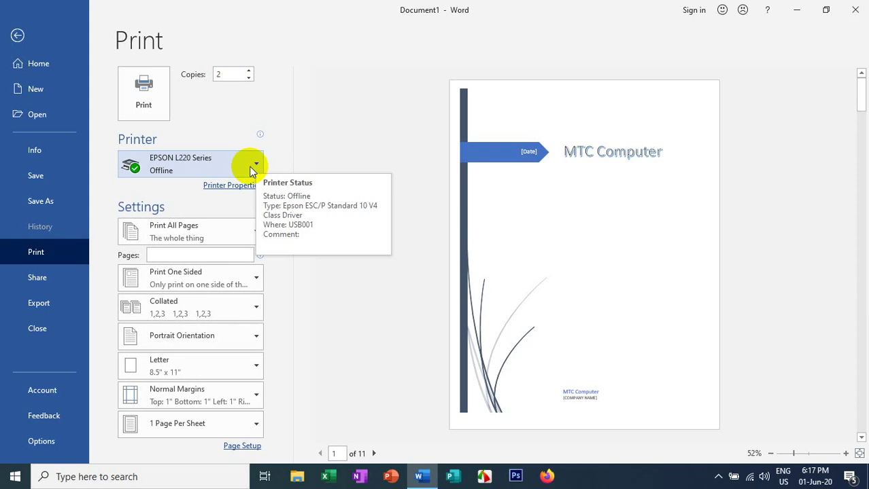
{"action": "left_click", "coordinate": [255, 164]}
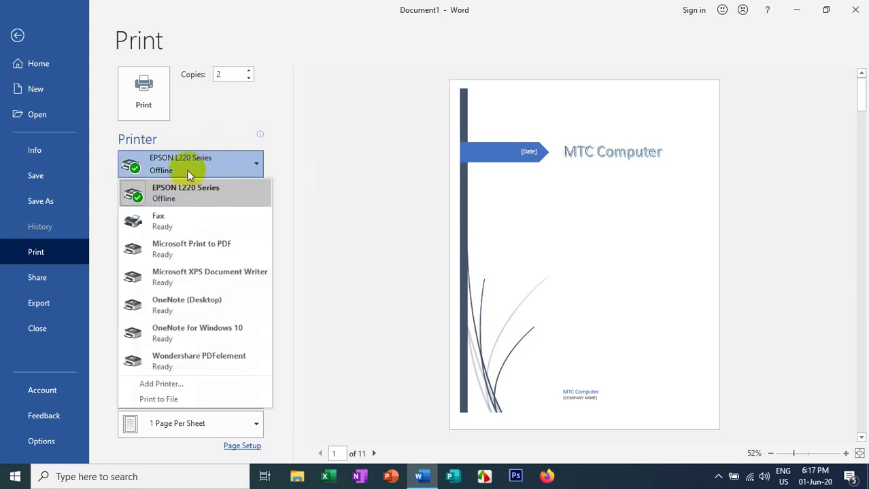
{"action": "left_click", "coordinate": [253, 165]}
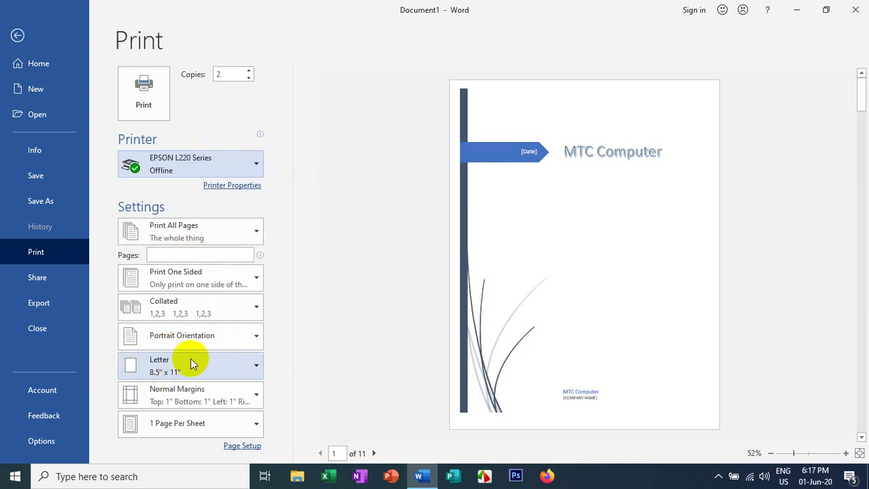
Step: Set the paper size to A4 (8.27" x 11.69") and confirm Copies still reads 2
{"action": "left_click", "coordinate": [220, 371]}
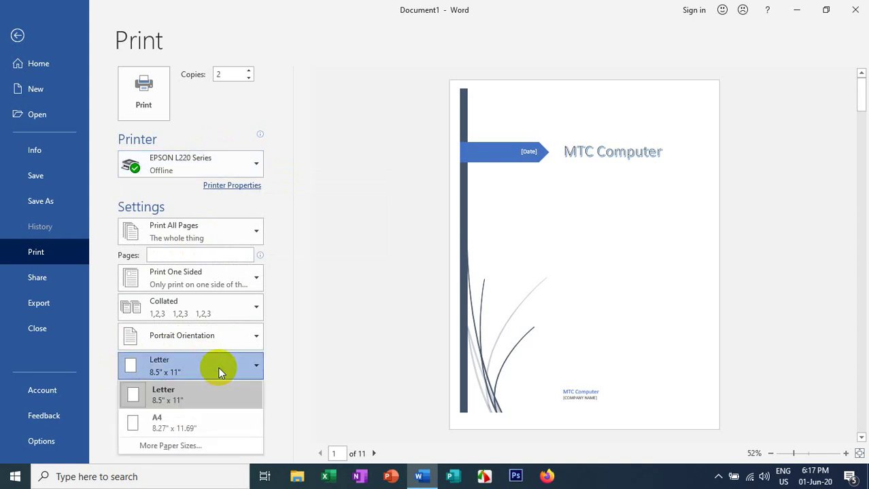
{"action": "left_click", "coordinate": [169, 424]}
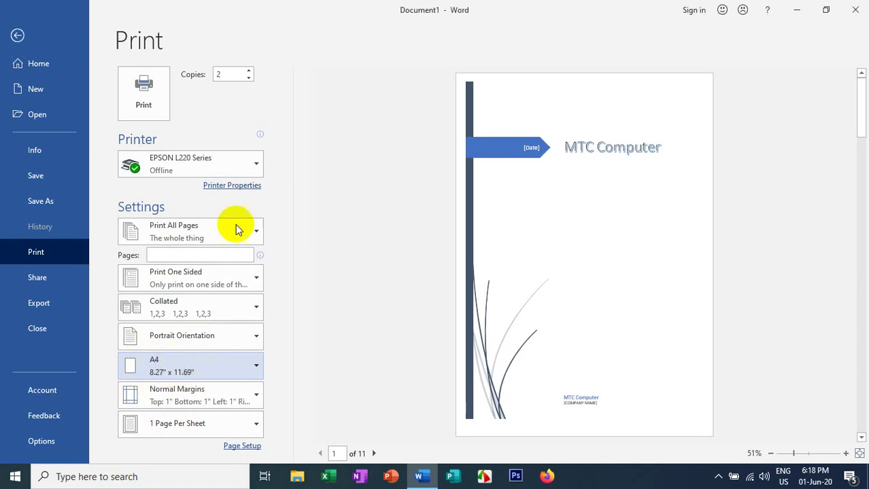
{"action": "double_click", "coordinate": [228, 74]}
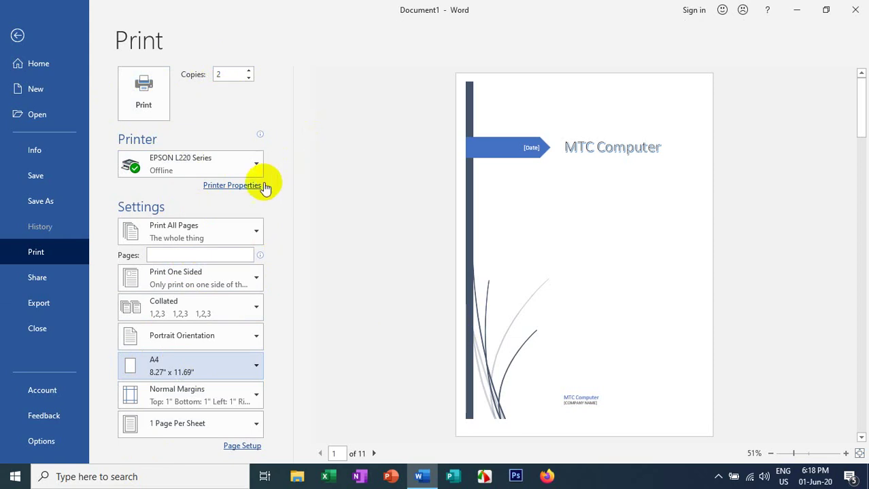
{"action": "mouse_move", "coordinate": [191, 164]}
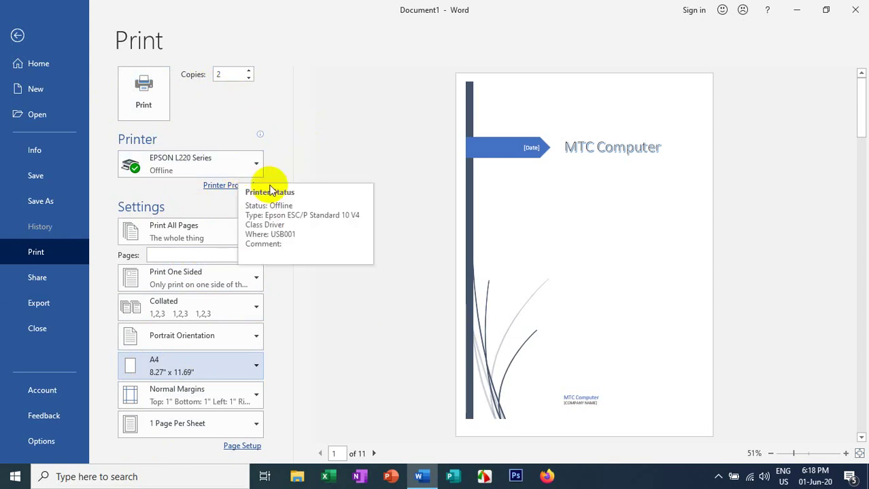
Step: Leave the print screen and return to the Whisp cover page document
{"action": "left_click", "coordinate": [17, 35]}
{"action": "scroll", "coordinate": [237, 204], "scroll_direction": "down", "scroll_amount": 3}
{"action": "scroll", "coordinate": [244, 197], "scroll_direction": "down", "scroll_amount": 3}
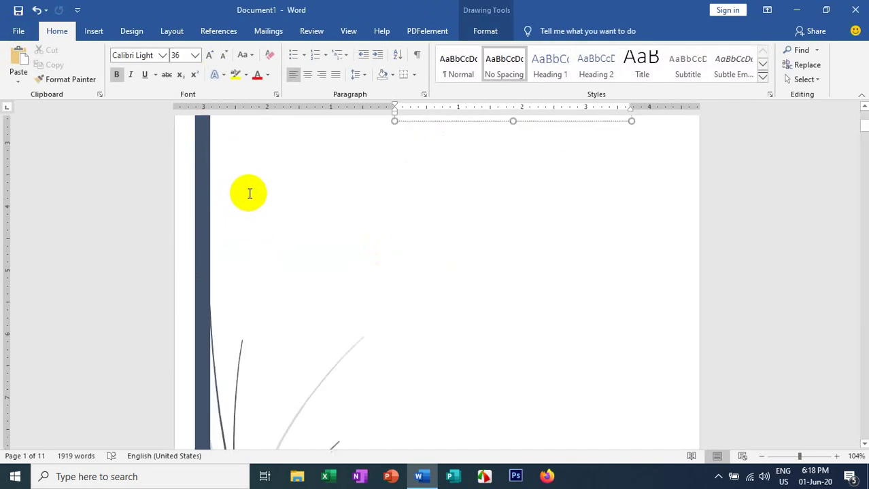
{"action": "scroll", "coordinate": [258, 189], "scroll_direction": "down", "scroll_amount": 3}
{"action": "scroll", "coordinate": [259, 189], "scroll_direction": "down", "scroll_amount": 3}
{"action": "scroll", "coordinate": [333, 204], "scroll_direction": "down", "scroll_amount": 3}
{"action": "scroll", "coordinate": [333, 208], "scroll_direction": "up", "scroll_amount": 5}
{"action": "scroll", "coordinate": [333, 212], "scroll_direction": "up", "scroll_amount": 3}
{"action": "scroll", "coordinate": [333, 212], "scroll_direction": "up", "scroll_amount": 3}
{"action": "scroll", "coordinate": [333, 207], "scroll_direction": "up", "scroll_amount": 2}
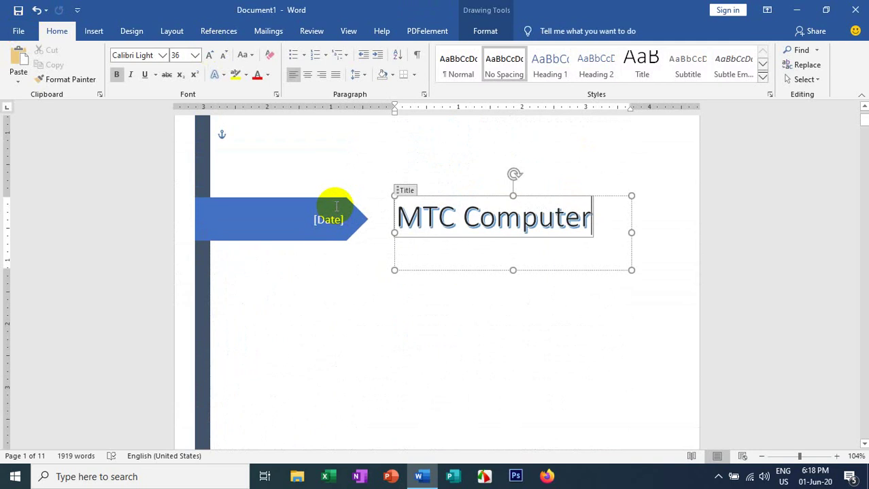